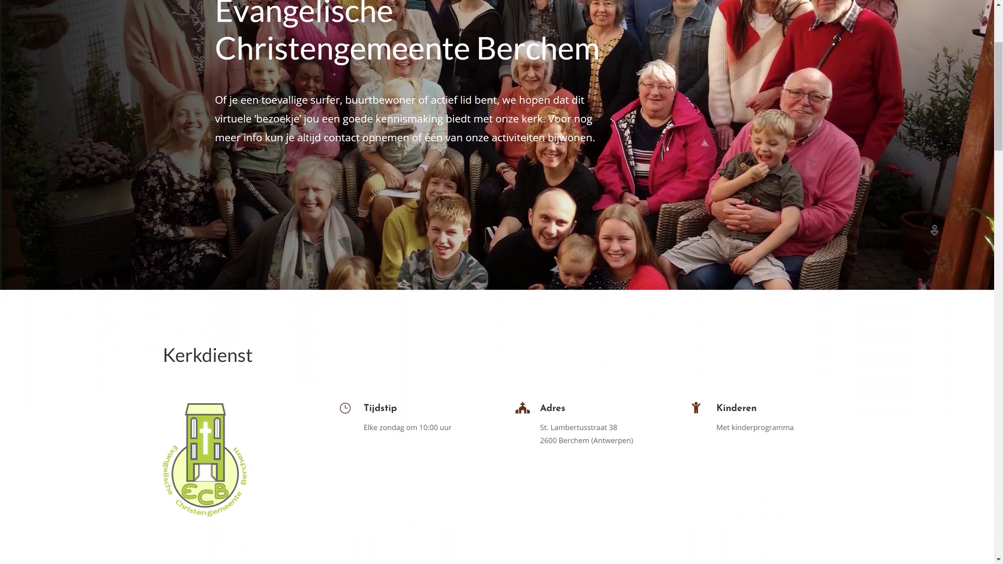
{"action": "scroll", "coordinate": [935, 231], "scroll_direction": "down", "scroll_amount": 3}
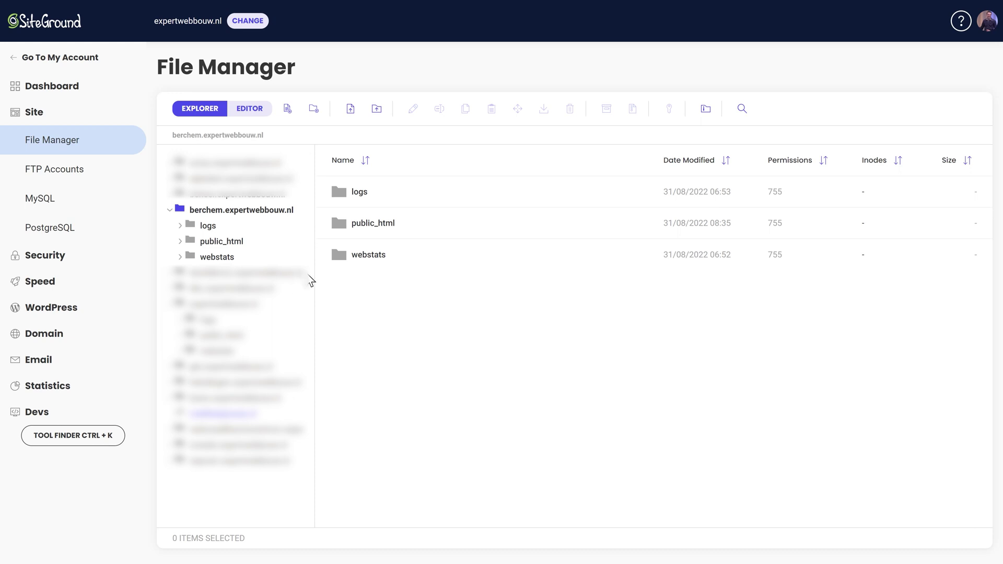
Select all 24 items inside the site's public_html, from wp-admin down to xmlrpc.php
{"action": "double_click", "coordinate": [389, 229]}
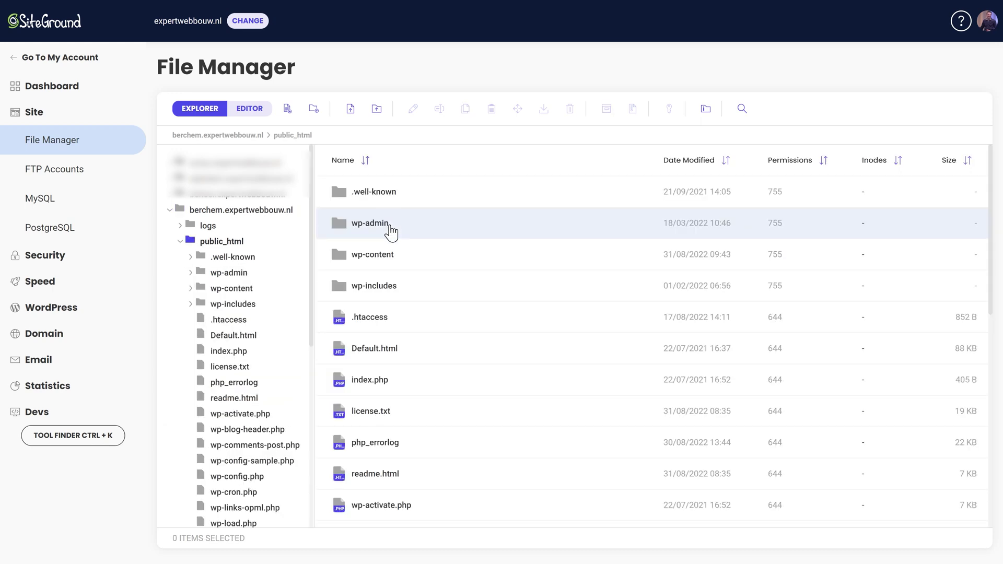
{"action": "left_click", "coordinate": [423, 233]}
{"action": "scroll", "coordinate": [447, 246], "scroll_direction": "down", "scroll_amount": 2}
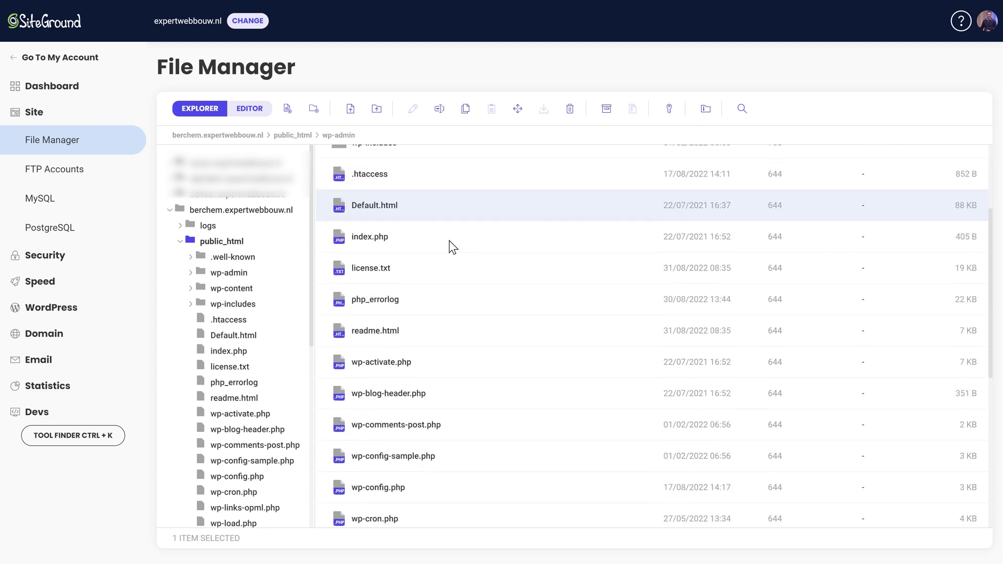
{"action": "scroll", "coordinate": [450, 248], "scroll_direction": "down", "scroll_amount": 4}
{"action": "scroll", "coordinate": [437, 470], "scroll_direction": "down", "scroll_amount": 1}
{"action": "left_click", "coordinate": [437, 473], "text": "shift"}
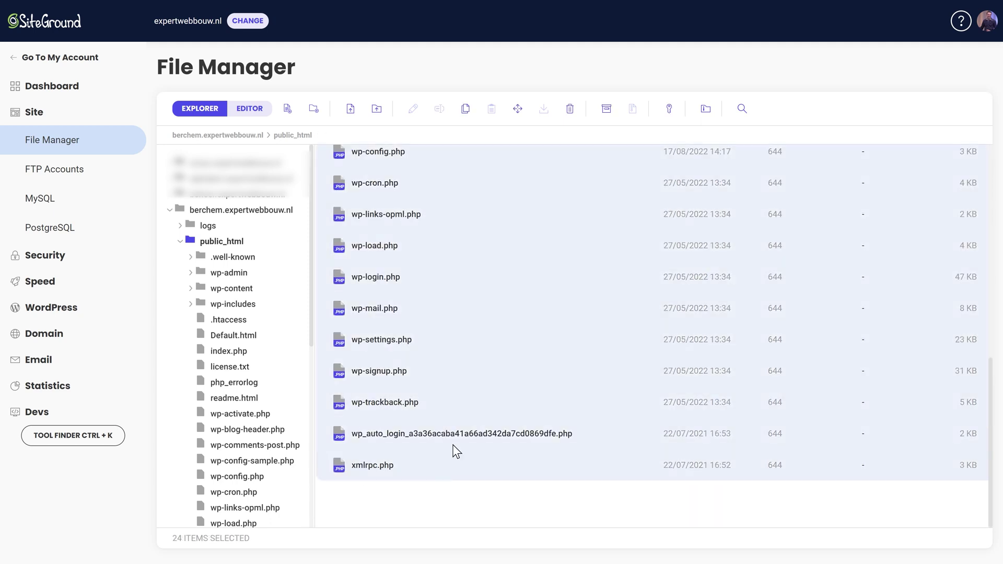
{"action": "scroll", "coordinate": [462, 369], "scroll_direction": "up", "scroll_amount": 3}
{"action": "scroll", "coordinate": [458, 353], "scroll_direction": "up", "scroll_amount": 3}
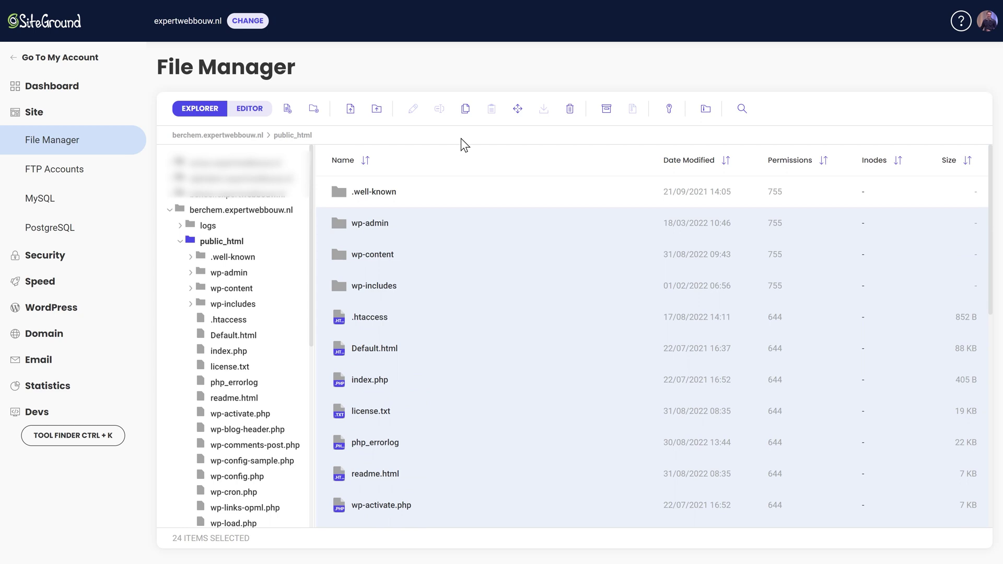
Pack the selected items into an archive named Berchem
{"action": "left_click", "coordinate": [606, 113]}
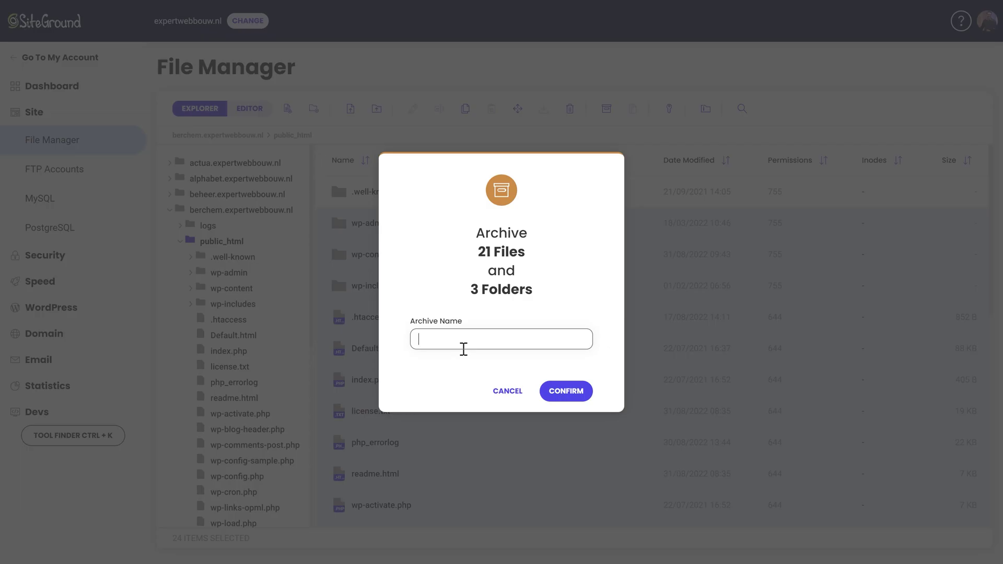
{"action": "left_click", "coordinate": [464, 344]}
{"action": "type", "text": "Berchem"}
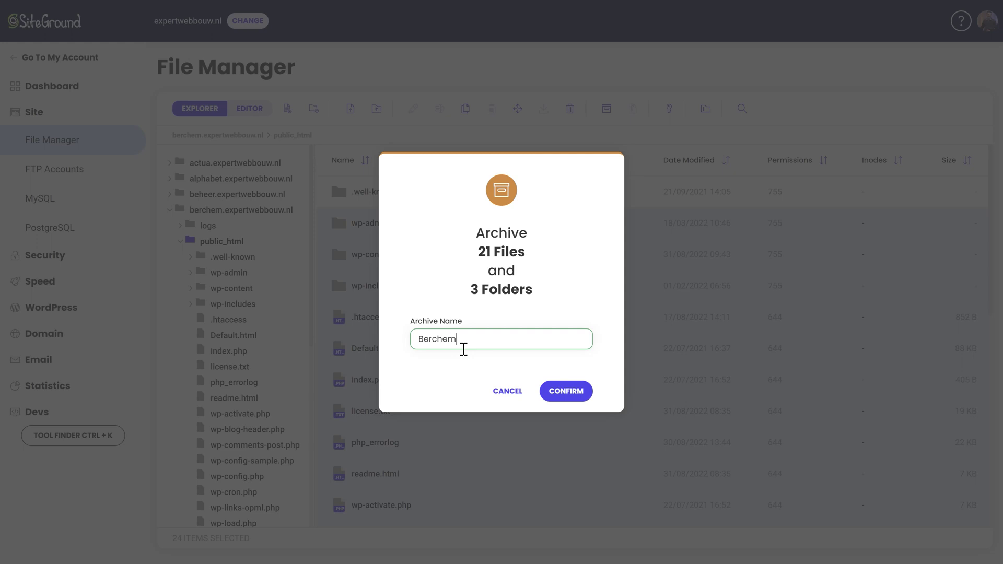
{"action": "left_click", "coordinate": [568, 391]}
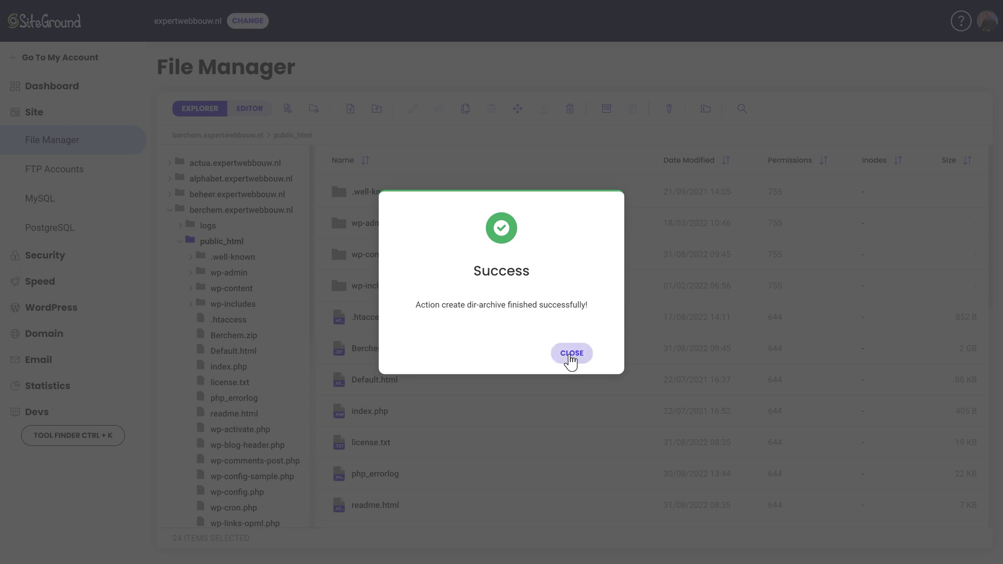
Download Berchem.zip to the computer, then single out wp-config.php in the file list
{"action": "left_click", "coordinate": [570, 354]}
{"action": "left_click", "coordinate": [430, 355]}
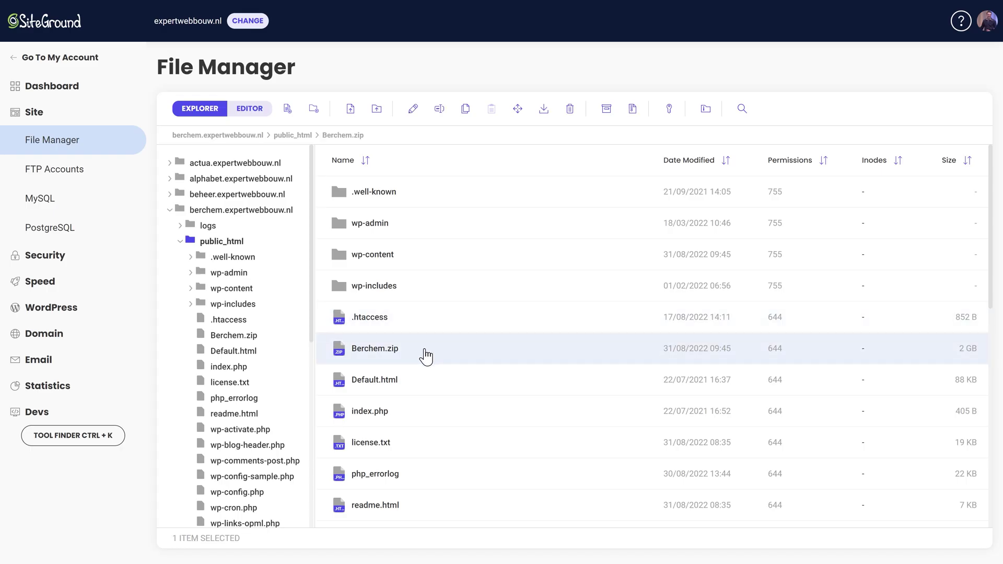
{"action": "right_click", "coordinate": [428, 354]}
{"action": "left_click_drag", "start_coordinate": [991, 257], "coordinate": [967, 368]}
{"action": "left_click", "coordinate": [433, 404]}
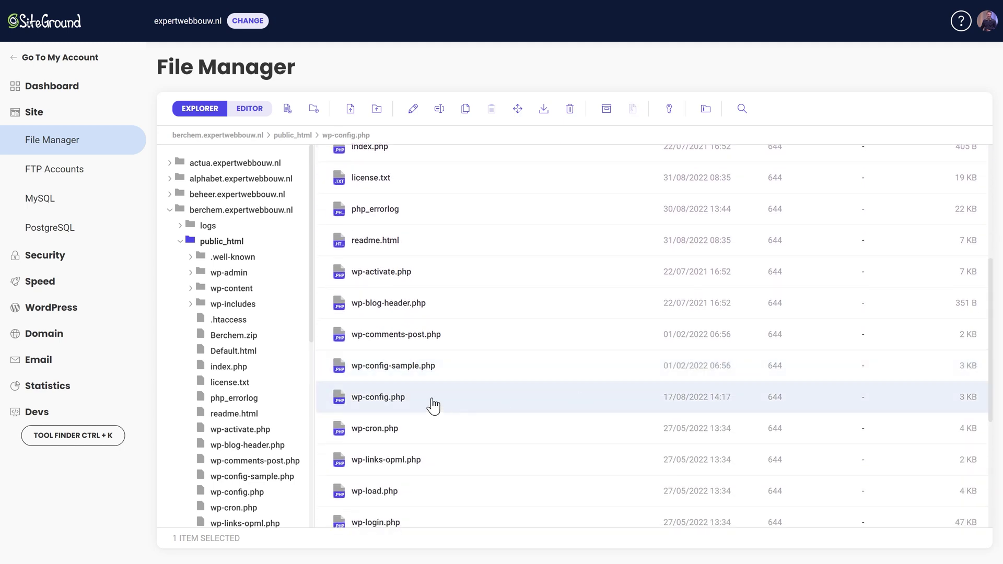
Copy the database settings lines 25–31 from wp-config.php for pasting into Notepad
{"action": "left_click", "coordinate": [413, 110]}
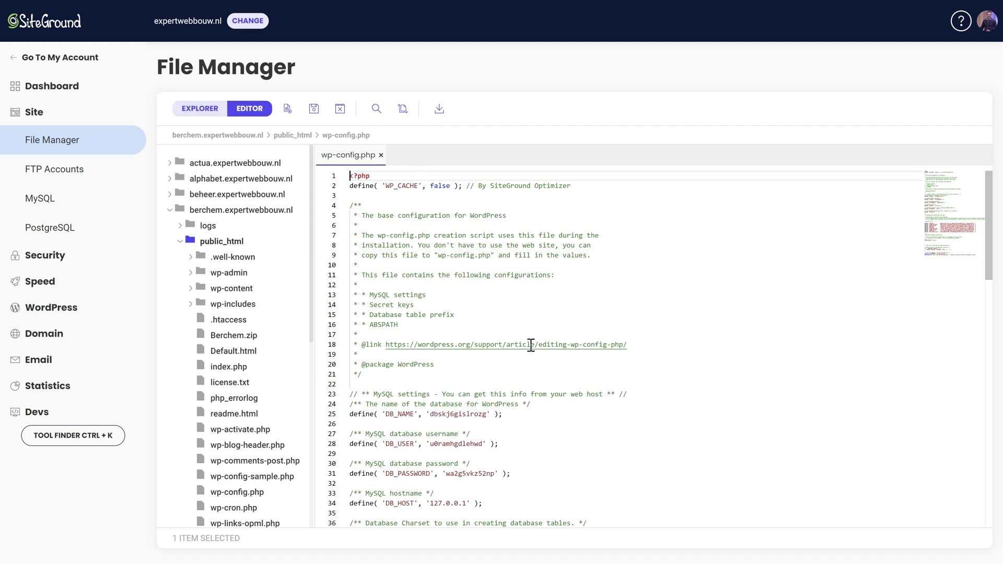
{"action": "left_click_drag", "start_coordinate": [388, 413], "coordinate": [517, 483]}
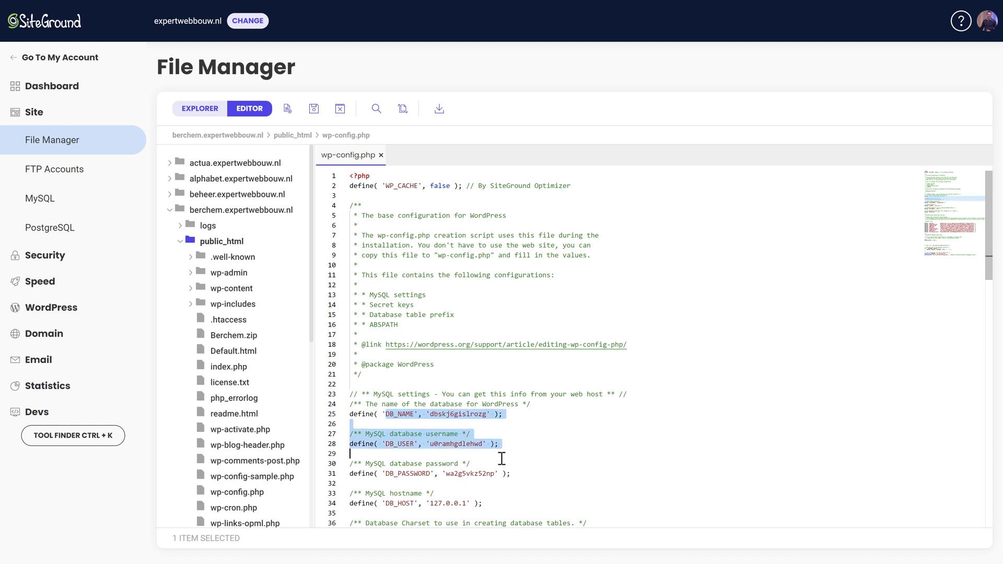
{"action": "left_click", "coordinate": [520, 478]}
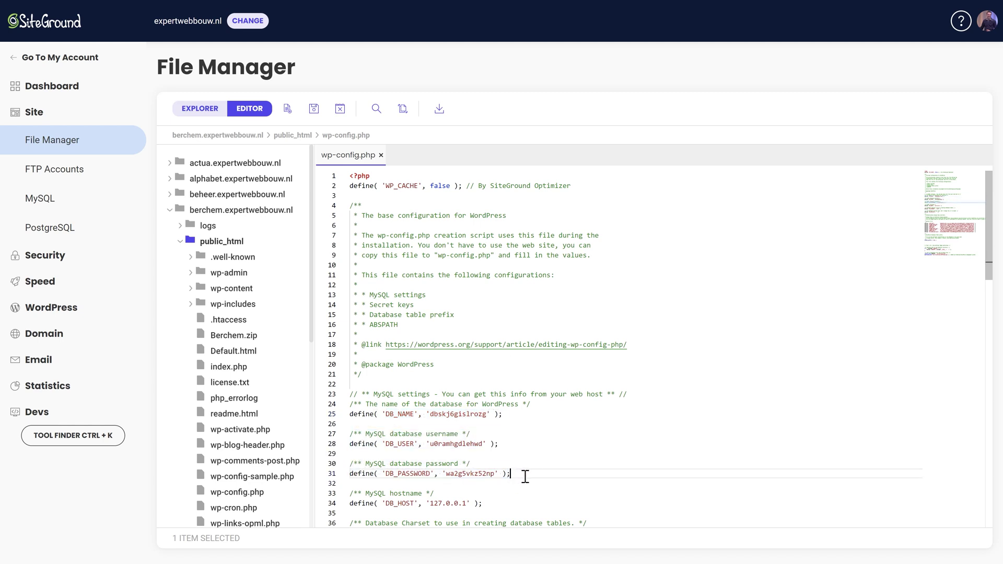
{"action": "mouse_move", "coordinate": [521, 477]}
{"action": "left_mouse_down"}
{"action": "mouse_move", "coordinate": [346, 416]}
{"action": "mouse_move", "coordinate": [384, 407]}
{"action": "left_mouse_up"}
{"action": "right_click", "coordinate": [384, 406]}
{"action": "left_click", "coordinate": [407, 453]}
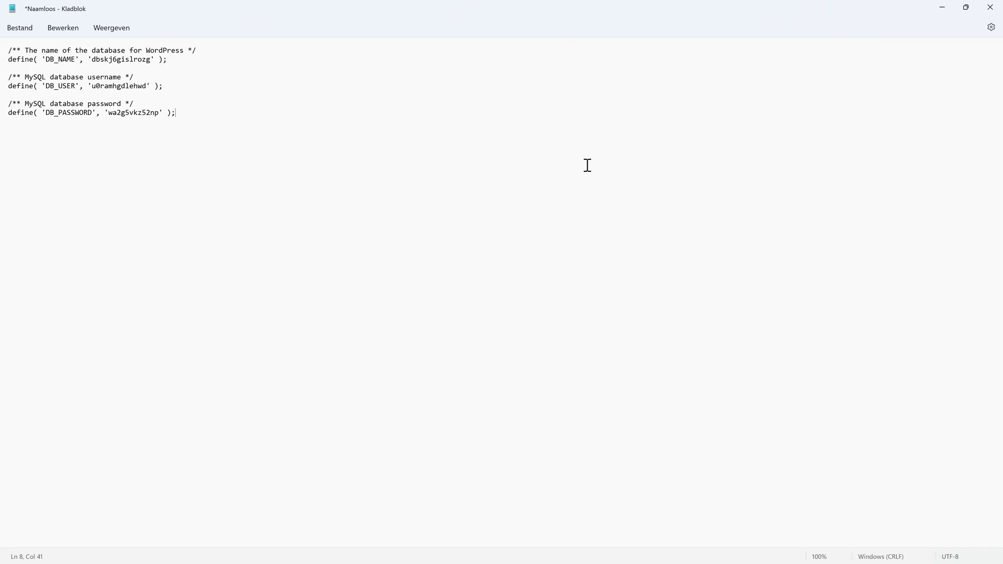
Find the database dbskj6gislrozg in the MySQL manager, selecting its name in the note
{"action": "left_click", "coordinate": [945, 11]}
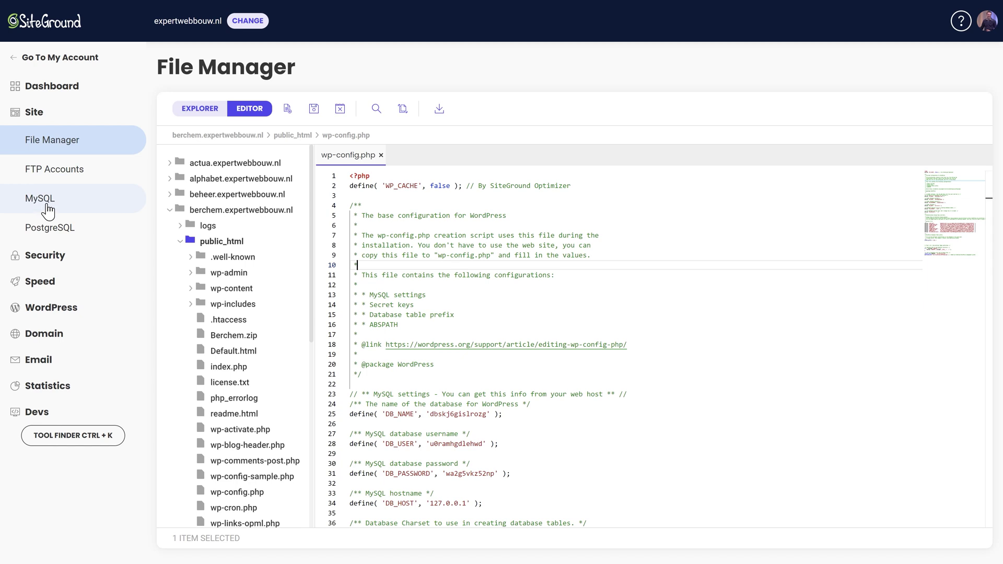
{"action": "left_click", "coordinate": [48, 206]}
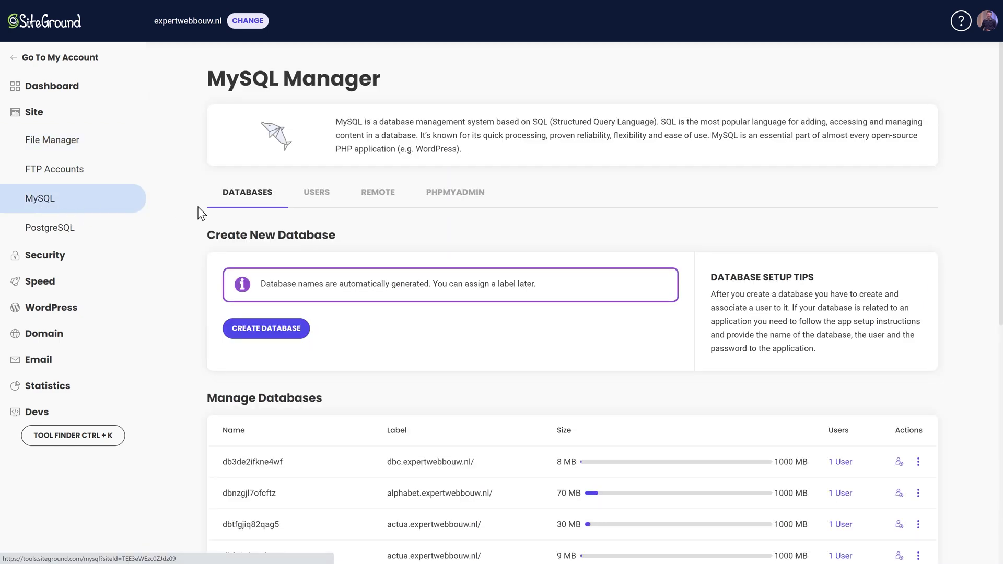
{"action": "key", "text": "ctrl+f"}
{"action": "key", "text": "ctrl+v"}
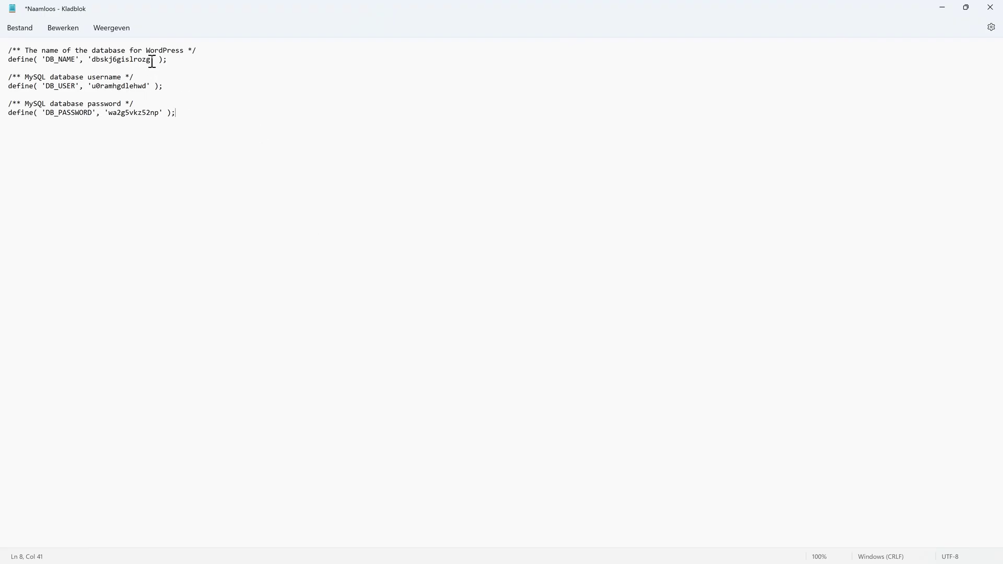
{"action": "left_click_drag", "start_coordinate": [152, 62], "coordinate": [114, 59]}
Locate and enter the dbskj6gislrozg database in phpMyAdmin's sidebar
{"action": "left_click", "coordinate": [942, 8]}
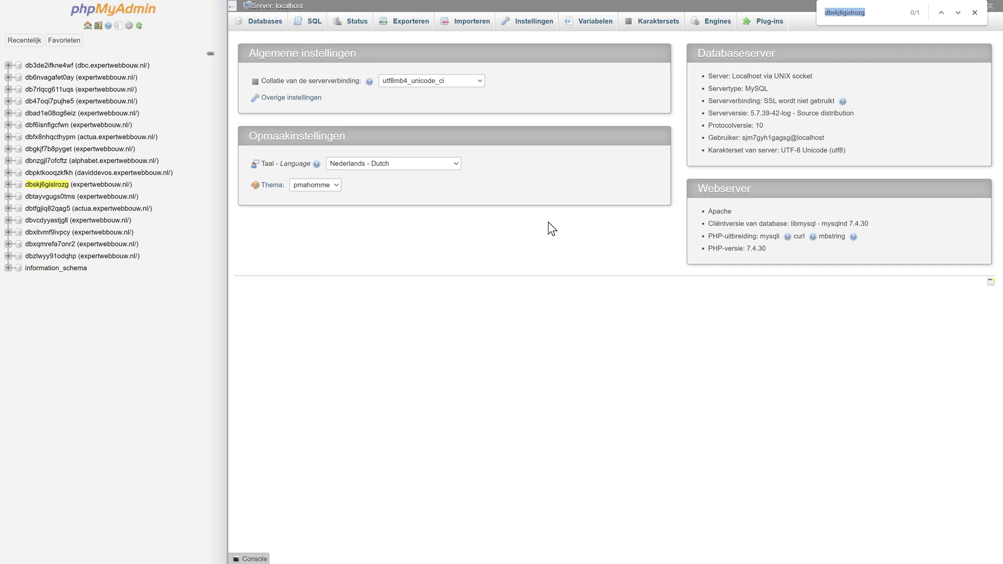
{"action": "key", "text": "ctrl+v"}
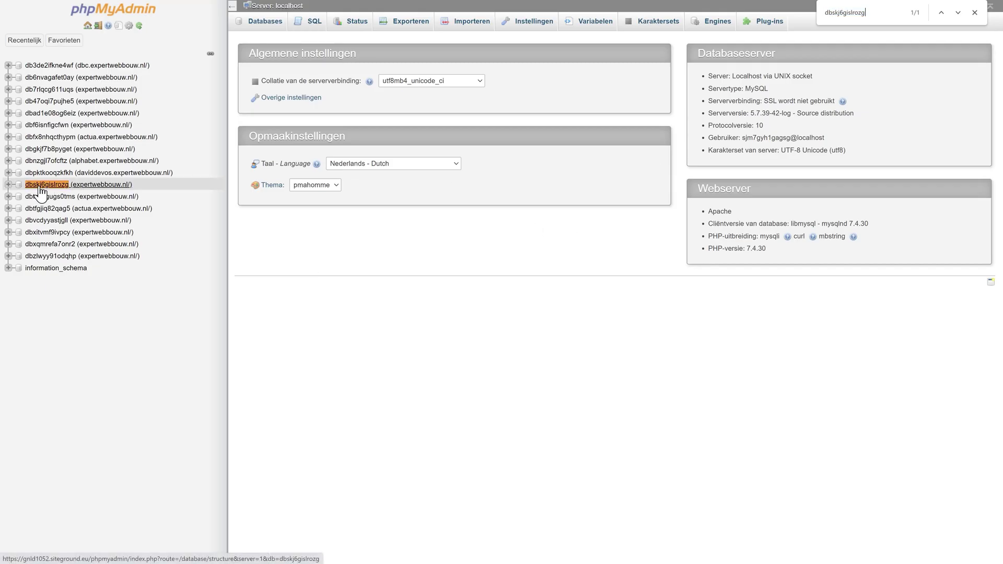
{"action": "left_click", "coordinate": [110, 189]}
{"action": "key", "text": "Escape"}
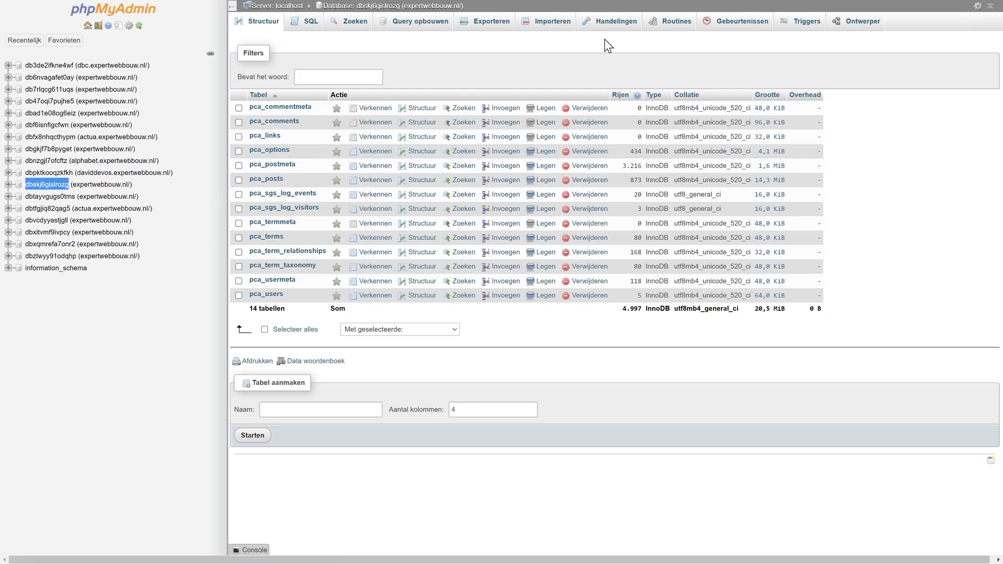
Export the database in SQL format and check it among the downloaded files
{"action": "left_click", "coordinate": [483, 24]}
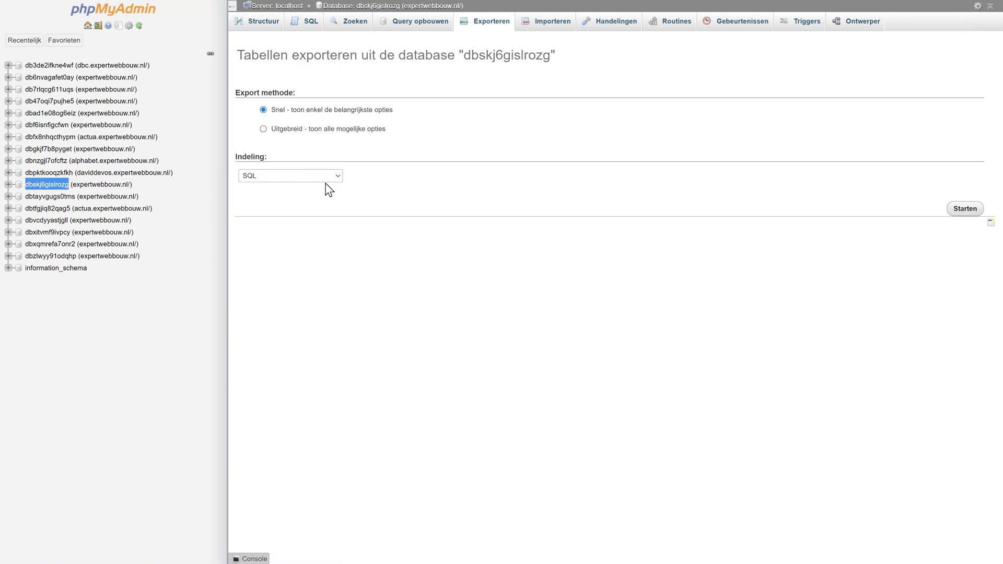
{"action": "left_click", "coordinate": [962, 208]}
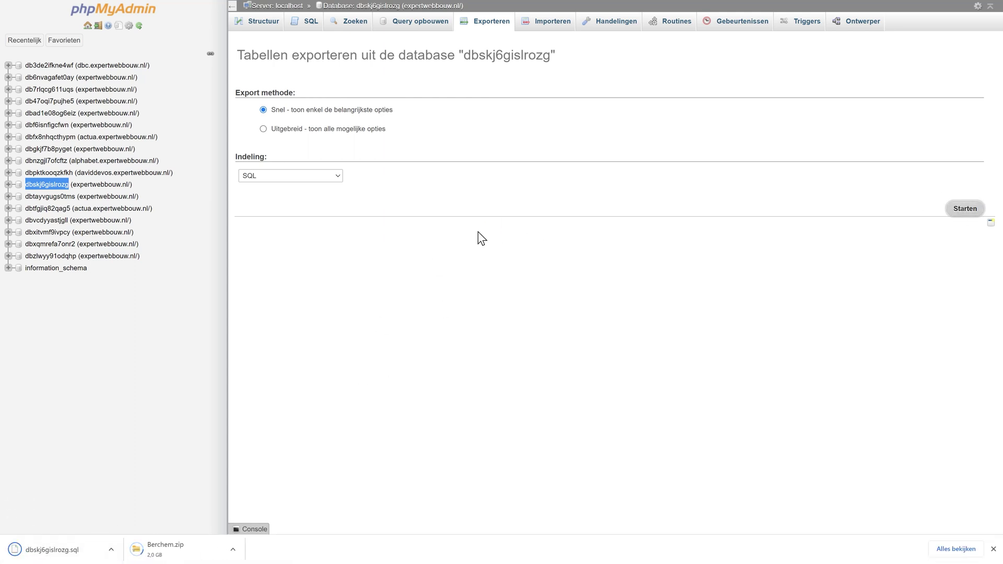
{"action": "key", "text": "ctrl+j"}
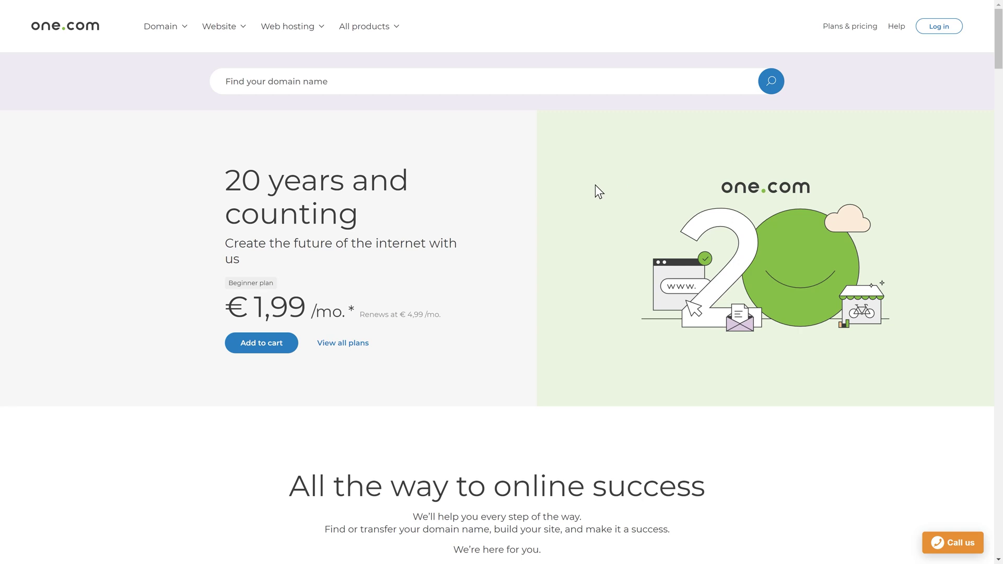
Log in to the one.com Control Panel from the login menu
{"action": "left_click", "coordinate": [945, 29]}
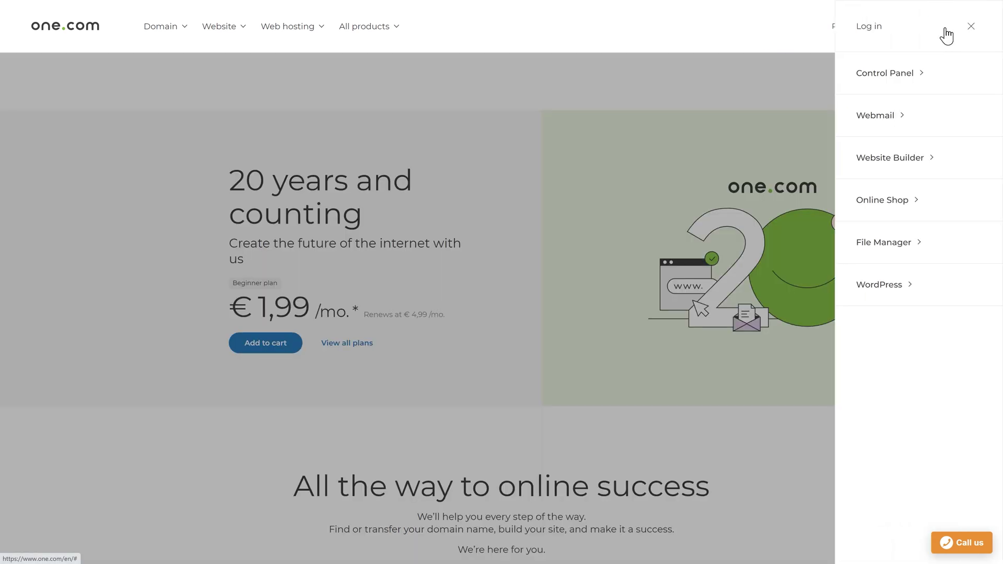
{"action": "left_click", "coordinate": [892, 84]}
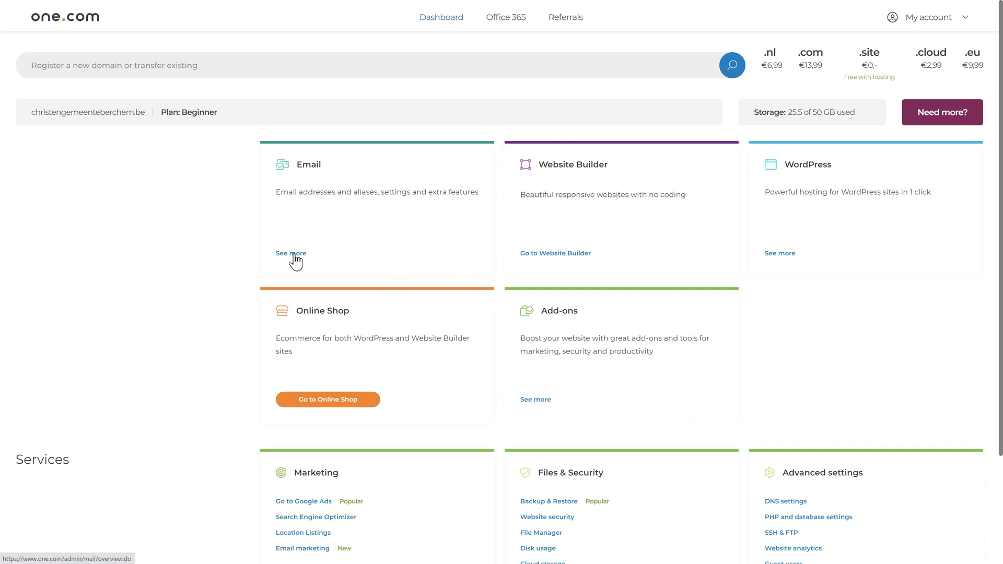
{"action": "scroll", "coordinate": [195, 272], "scroll_direction": "down", "scroll_amount": 2}
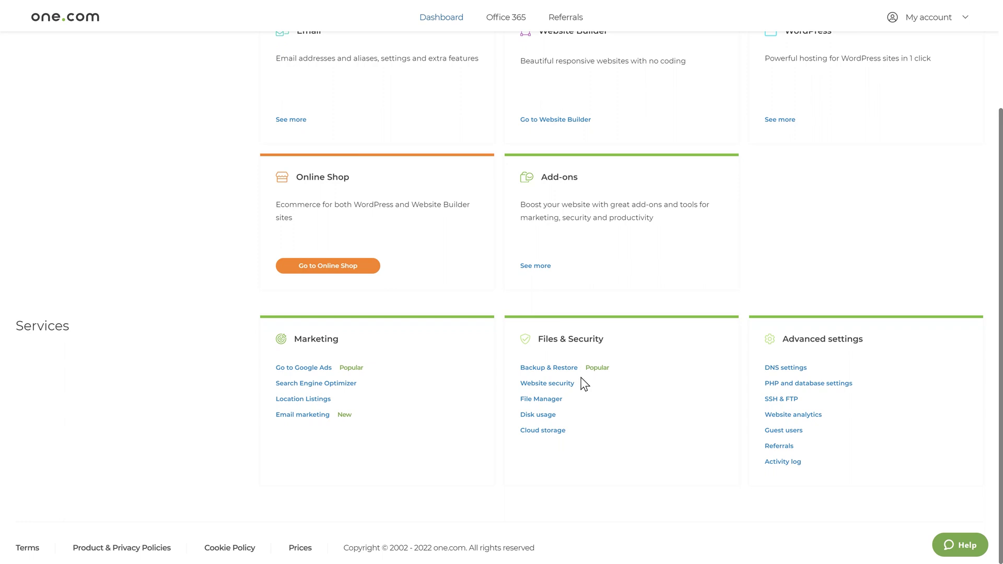
In File Manager, zip the contact-bg3 jpg image and select the resulting archive
{"action": "left_click", "coordinate": [540, 399]}
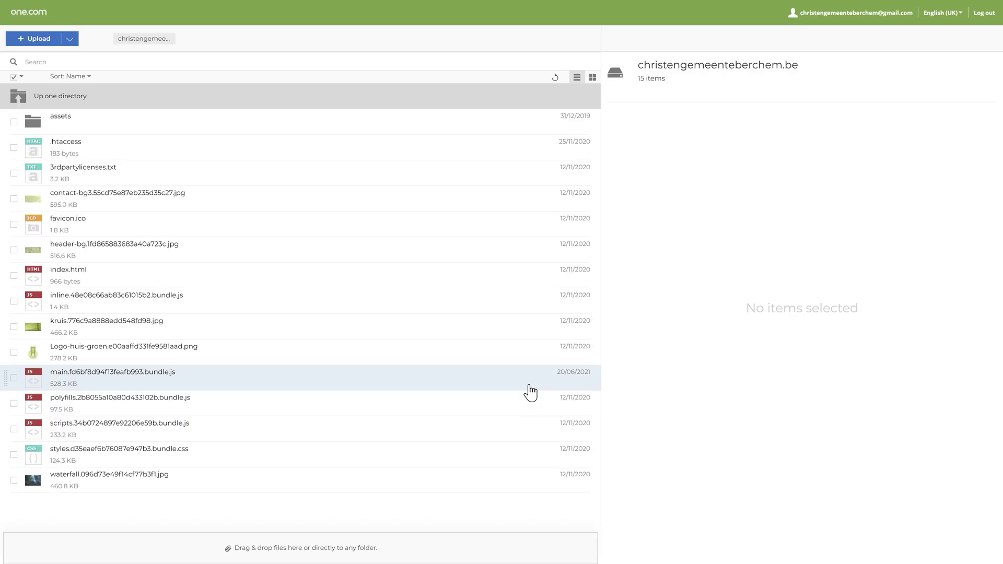
{"action": "left_click", "coordinate": [418, 197]}
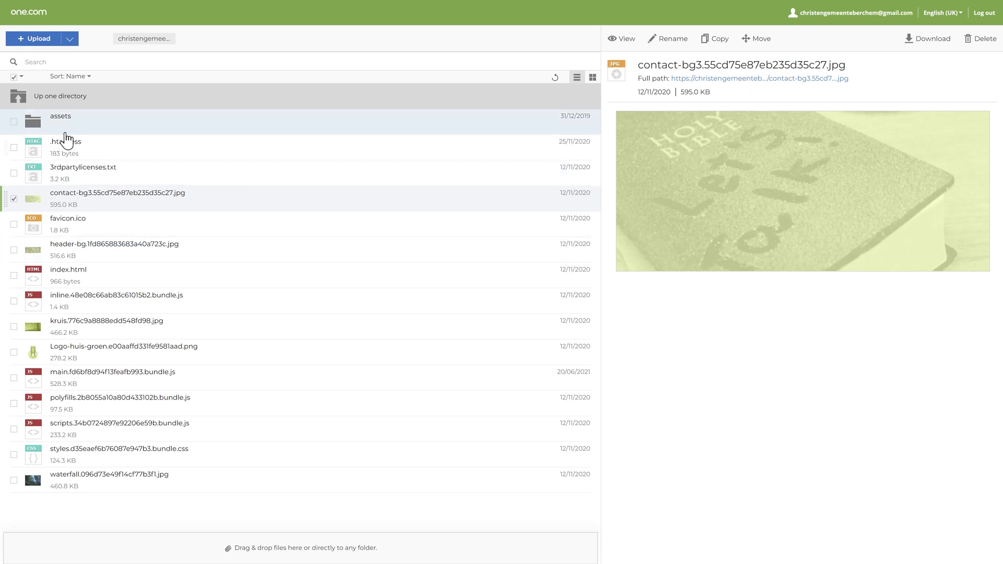
{"action": "triple_click", "coordinate": [63, 97]}
{"action": "left_click", "coordinate": [26, 200]}
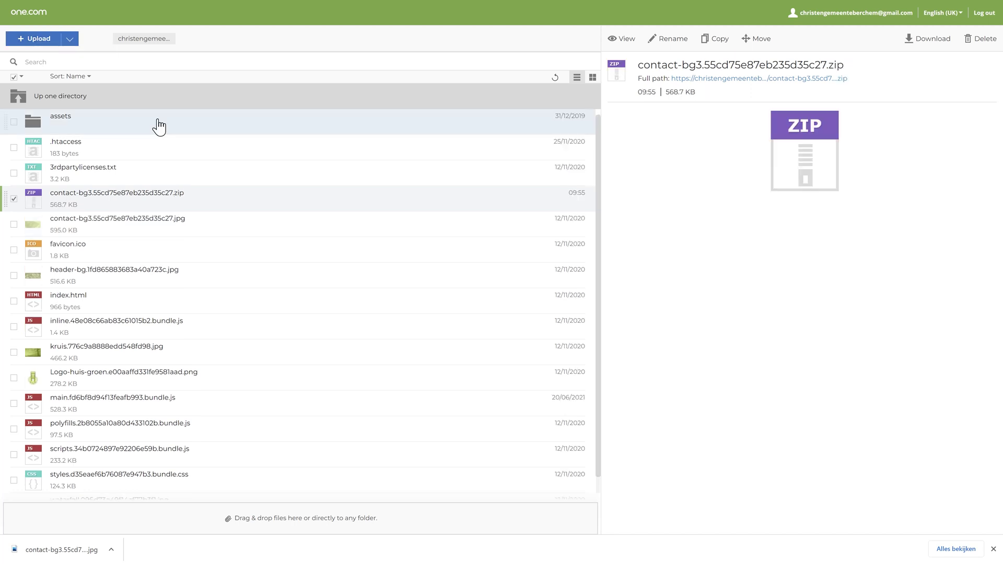
{"action": "left_click", "coordinate": [13, 199]}
{"action": "left_click", "coordinate": [102, 206]}
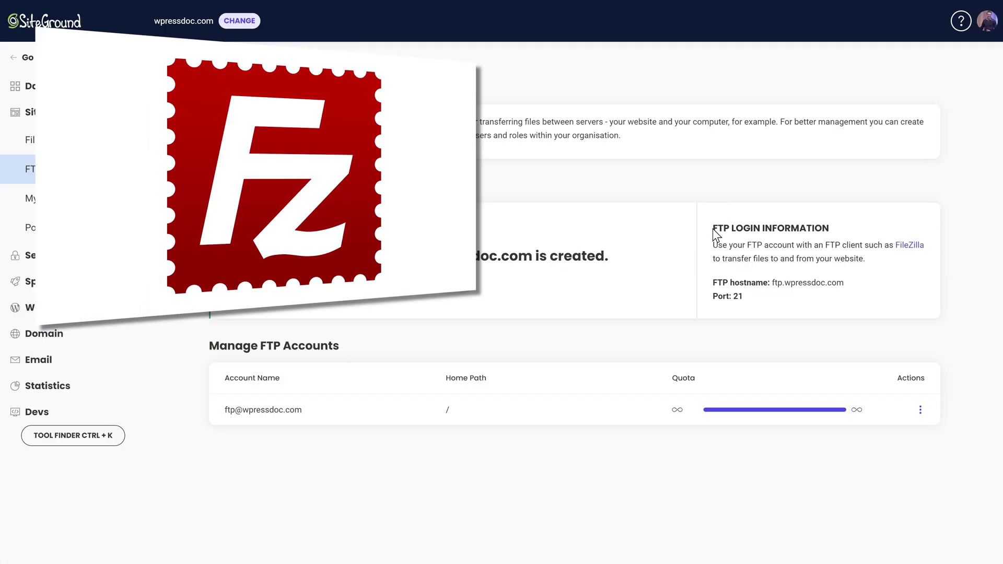
Use the FTP login details to connect and prepare the local Berchem-website folder for upload
{"action": "left_click_drag", "start_coordinate": [714, 231], "coordinate": [797, 233]}
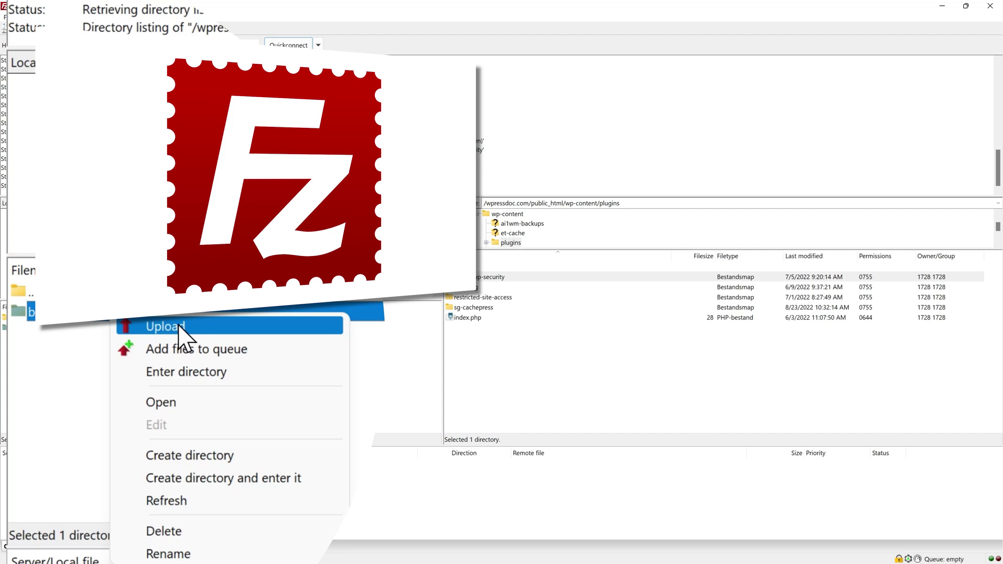
{"action": "left_click", "coordinate": [180, 337]}
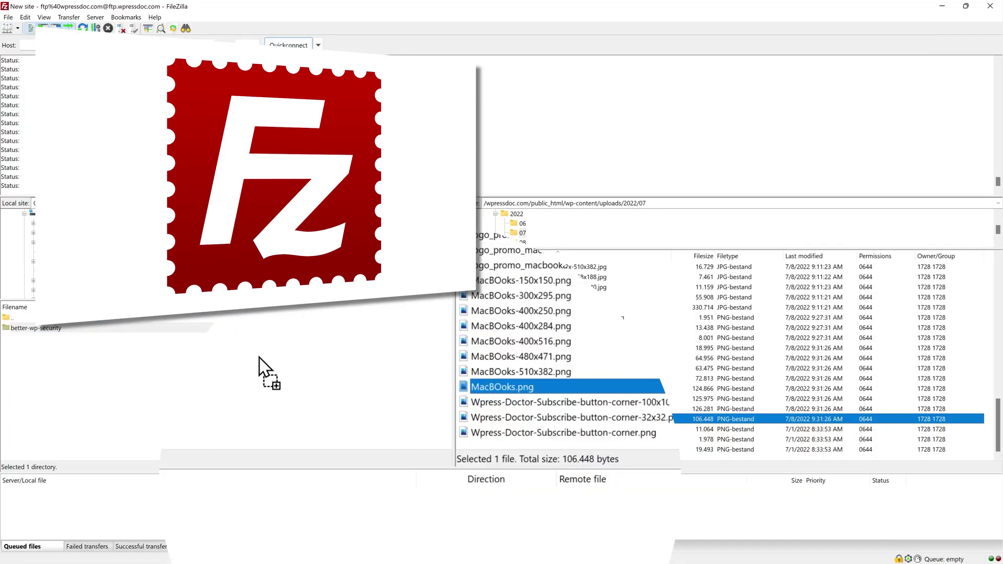
{"action": "right_click", "coordinate": [513, 388]}
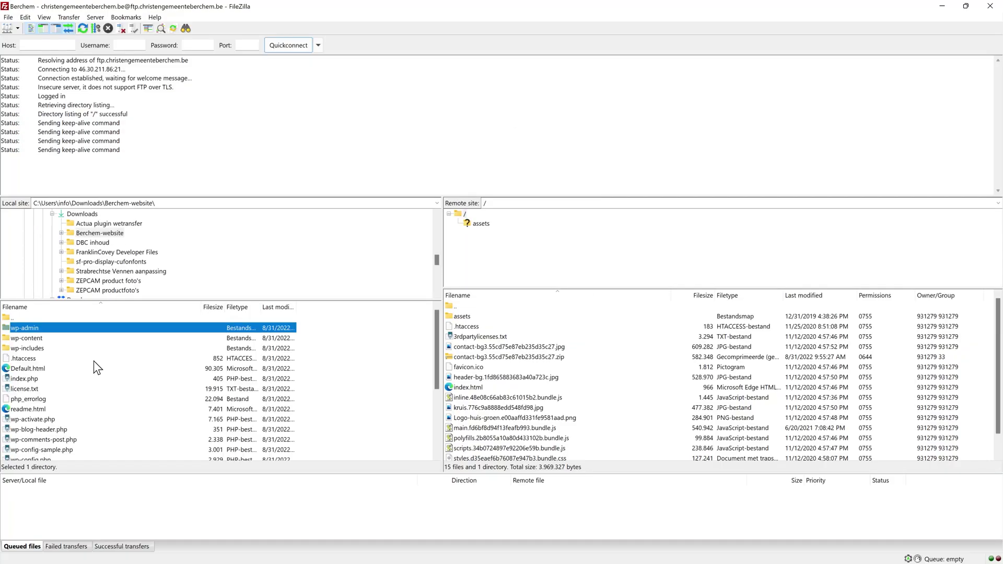
{"action": "scroll", "coordinate": [156, 392], "scroll_direction": "down", "scroll_amount": 3}
{"action": "scroll", "coordinate": [203, 403], "scroll_direction": "up", "scroll_amount": 3}
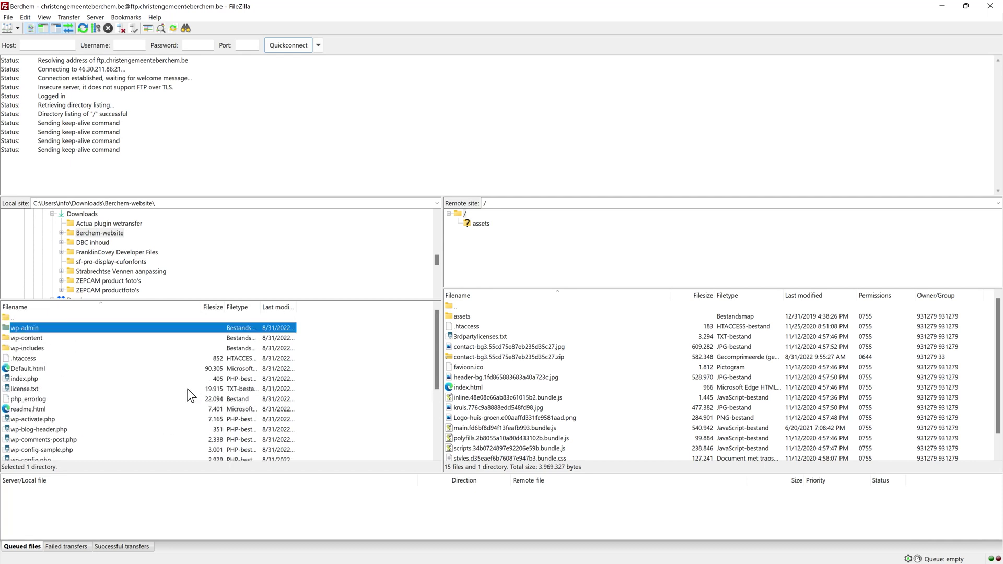
Create a new folder named oud on the server
{"action": "left_click", "coordinate": [517, 345]}
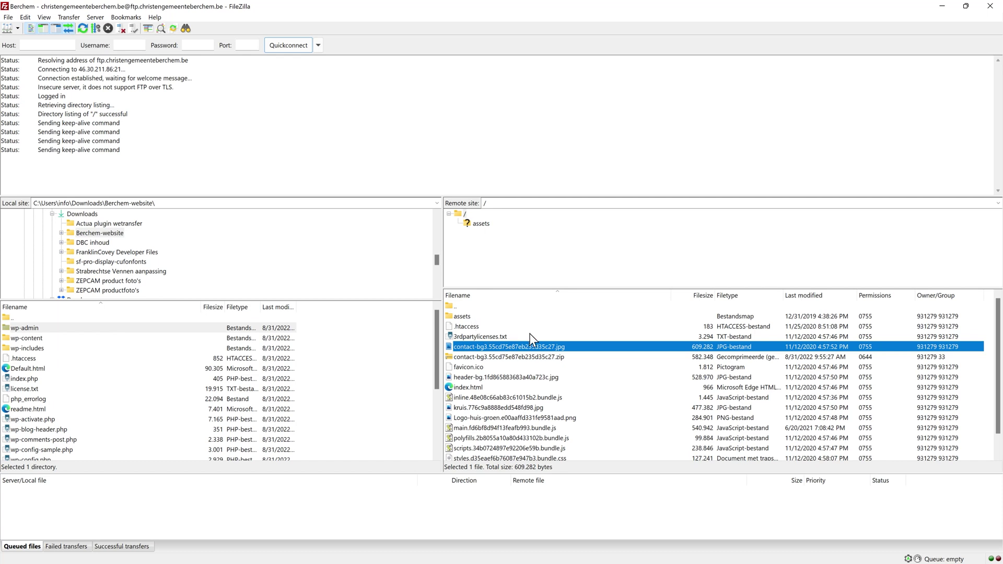
{"action": "right_click", "coordinate": [614, 438]}
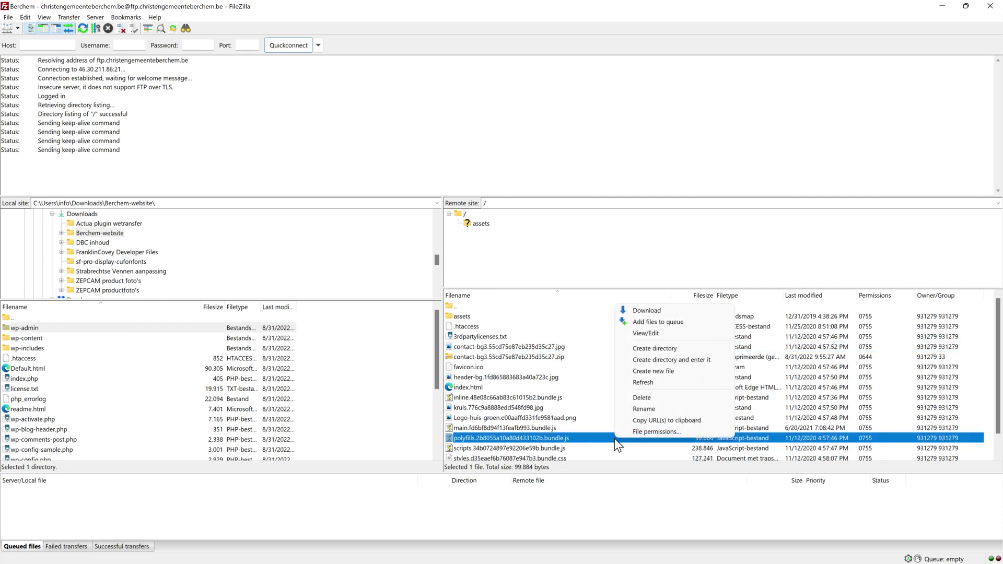
{"action": "left_click", "coordinate": [672, 349]}
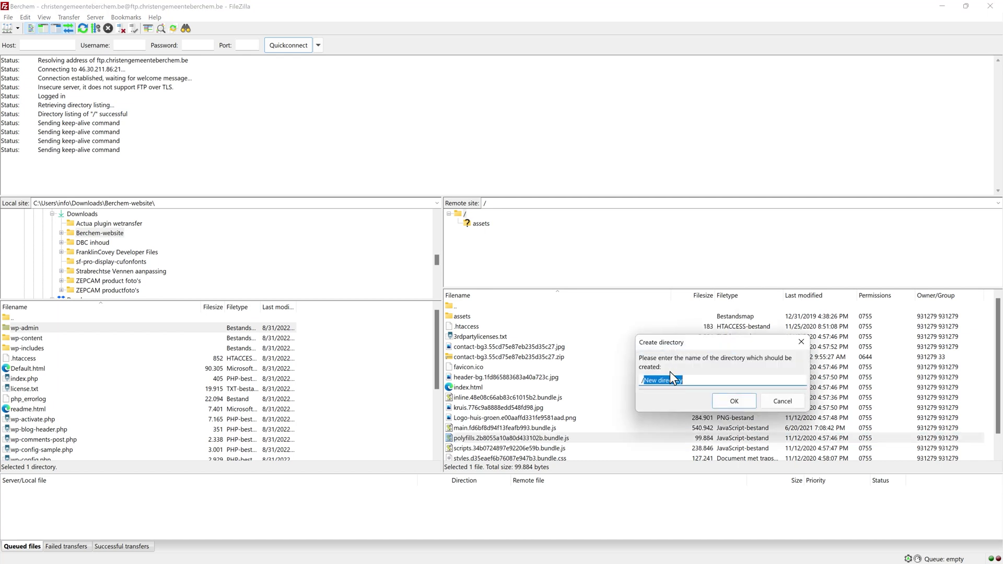
{"action": "type", "text": "oud/"}
{"action": "left_click", "coordinate": [734, 404]}
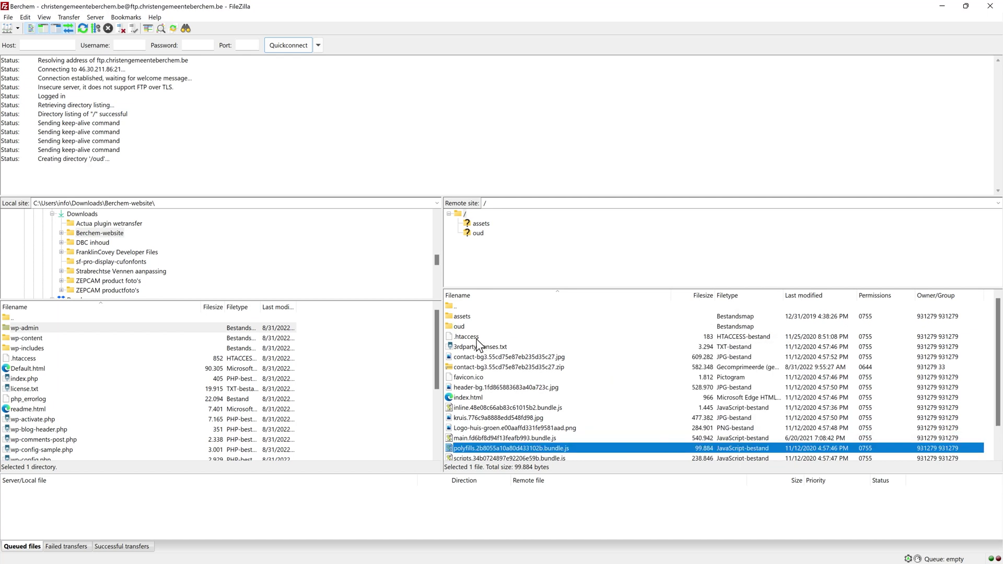
Move all 15 old site files from .htaccess down into oud, checking the under-construction page
{"action": "left_click", "coordinate": [474, 336]}
{"action": "scroll", "coordinate": [507, 374], "scroll_direction": "down", "scroll_amount": 1}
{"action": "left_click", "coordinate": [487, 450], "text": "shift"}
{"action": "scroll", "coordinate": [543, 417], "scroll_direction": "up", "scroll_amount": 1}
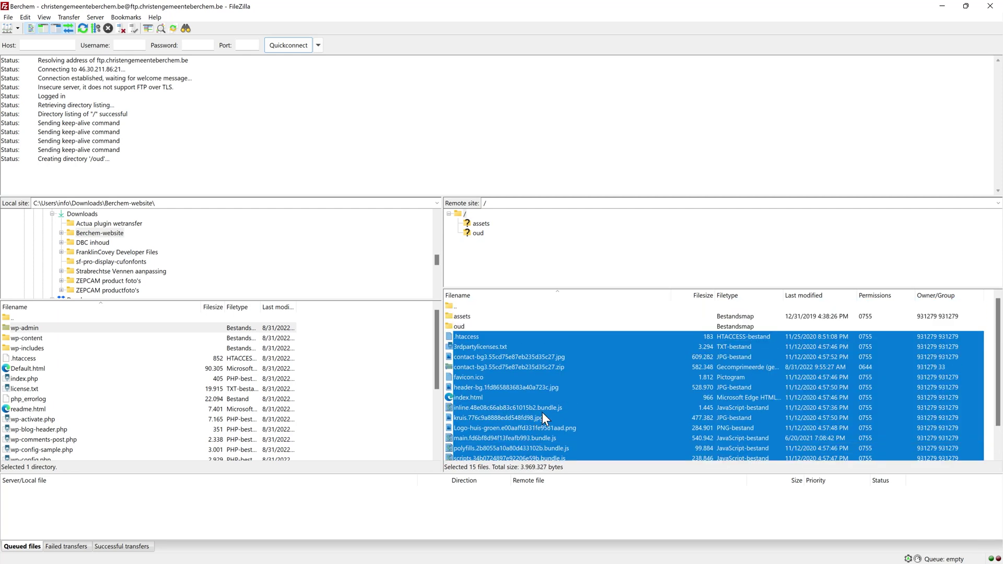
{"action": "left_click_drag", "start_coordinate": [489, 356], "coordinate": [464, 329]}
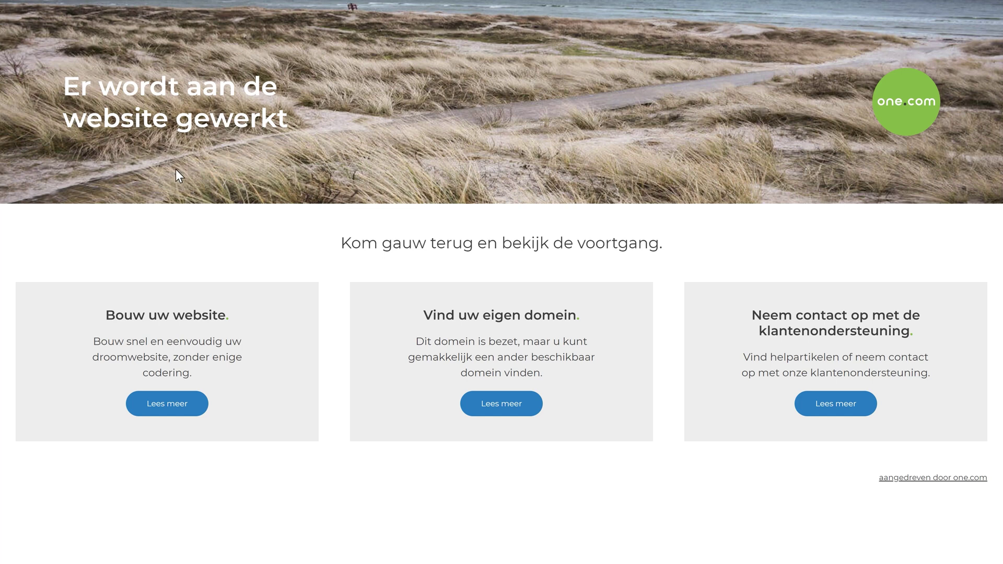
{"action": "mouse_move", "coordinate": [67, 86]}
{"action": "left_mouse_down"}
{"action": "mouse_move", "coordinate": [288, 126]}
{"action": "mouse_move", "coordinate": [63, 90]}
{"action": "left_mouse_up"}
{"action": "left_click", "coordinate": [399, 144]}
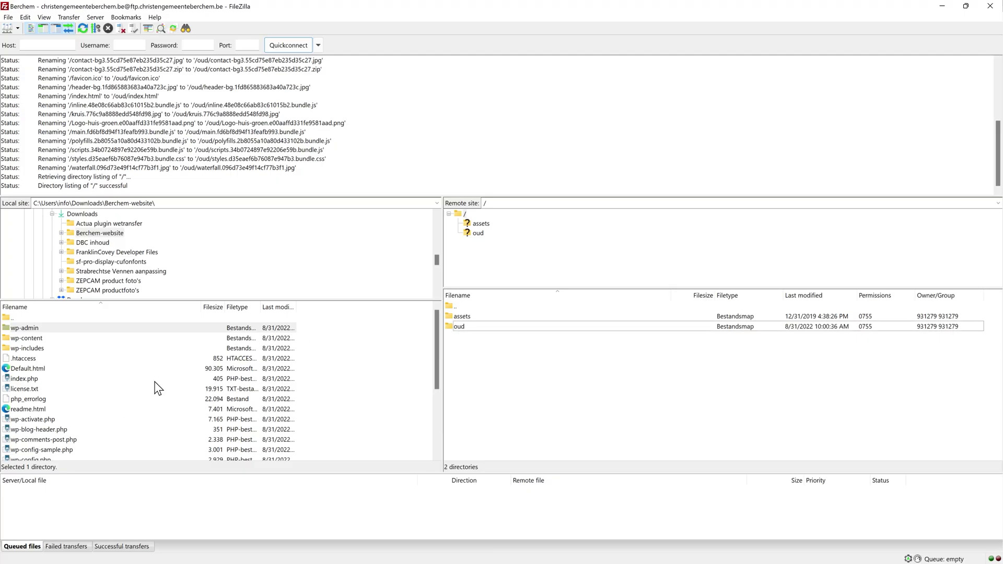
Upload all local Berchem-website files and folders except wp-config.php to the server root
{"action": "left_click", "coordinate": [33, 329]}
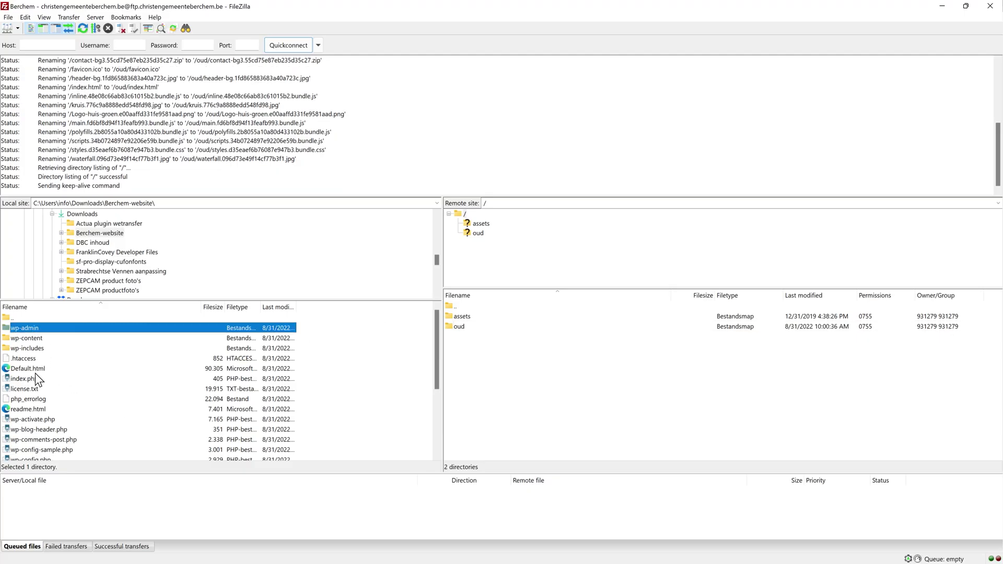
{"action": "scroll", "coordinate": [32, 373], "scroll_direction": "down", "scroll_amount": 4}
{"action": "left_click", "coordinate": [28, 450], "text": "shift"}
{"action": "scroll", "coordinate": [85, 390], "scroll_direction": "up", "scroll_amount": 4}
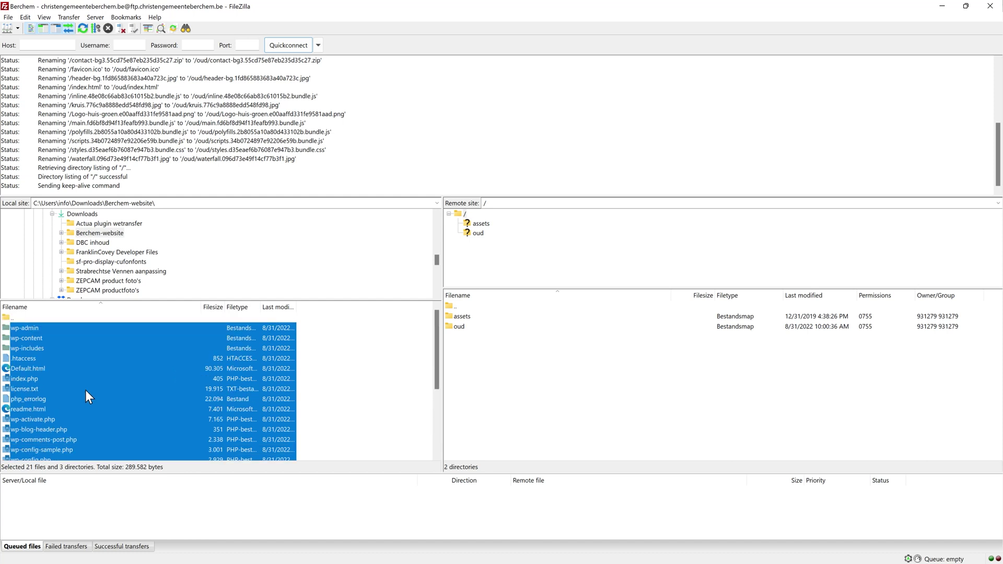
{"action": "scroll", "coordinate": [50, 364], "scroll_direction": "down", "scroll_amount": 4}
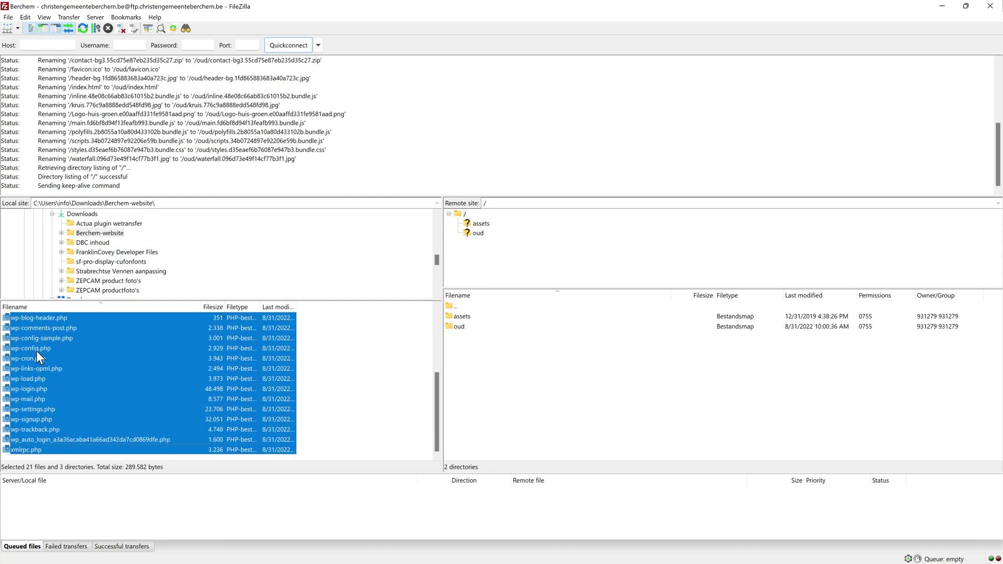
{"action": "left_click", "coordinate": [36, 350], "text": "ctrl"}
{"action": "scroll", "coordinate": [91, 355], "scroll_direction": "up", "scroll_amount": 2}
{"action": "scroll", "coordinate": [100, 357], "scroll_direction": "up", "scroll_amount": 2}
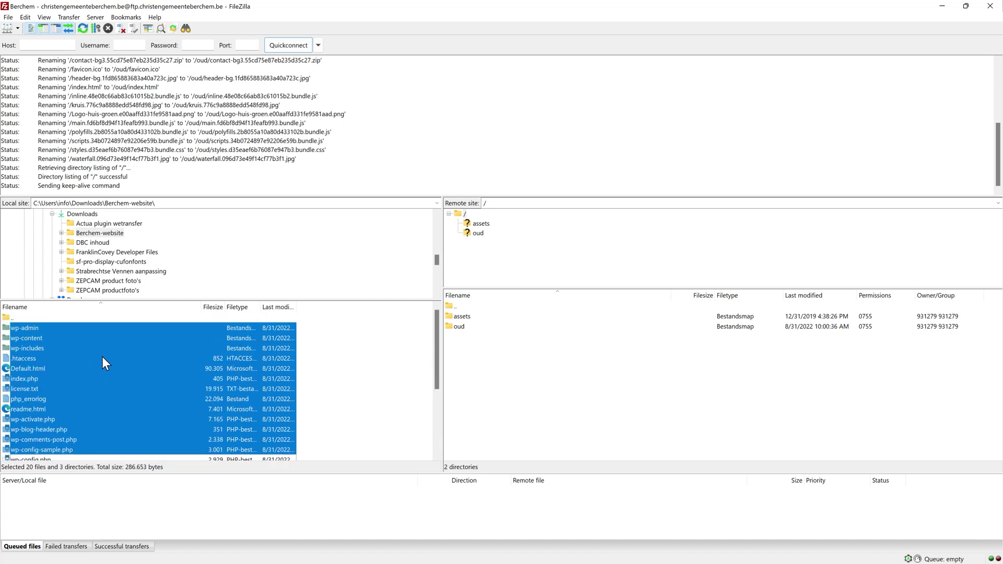
{"action": "right_click", "coordinate": [65, 355]}
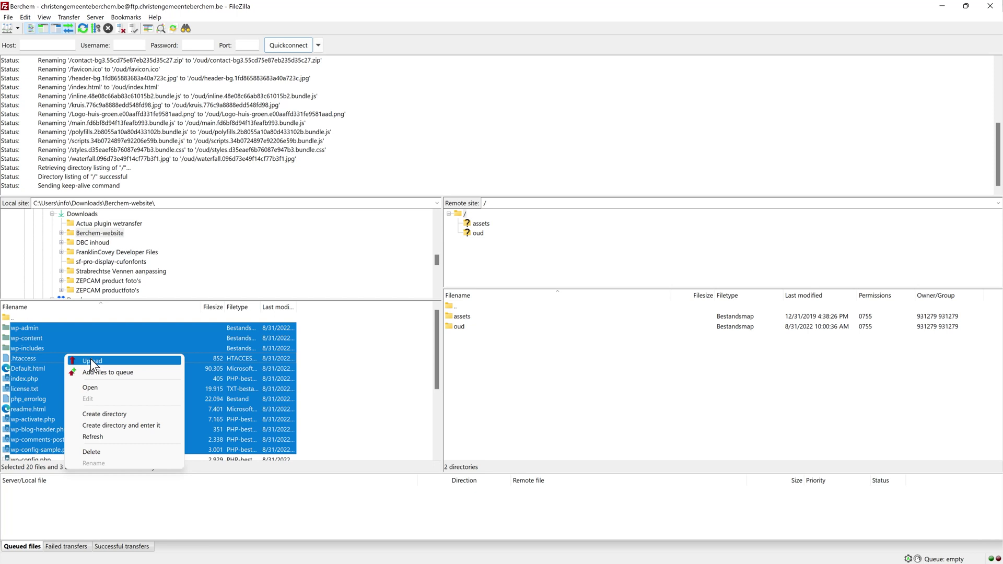
{"action": "left_click", "coordinate": [89, 360]}
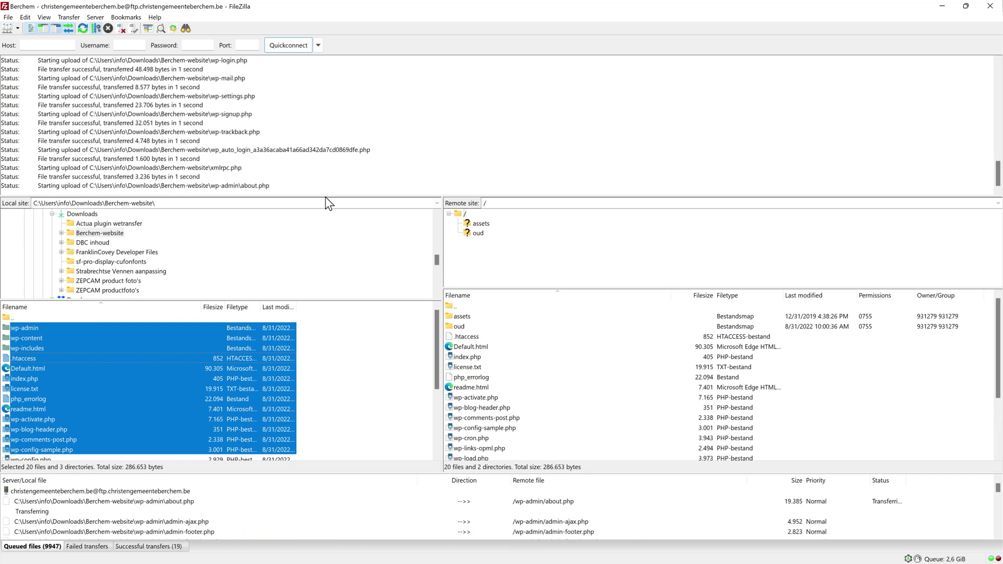
Enlarge the file lists and transfer queue to watch the upload progress
{"action": "left_click_drag", "start_coordinate": [326, 196], "coordinate": [323, 99]}
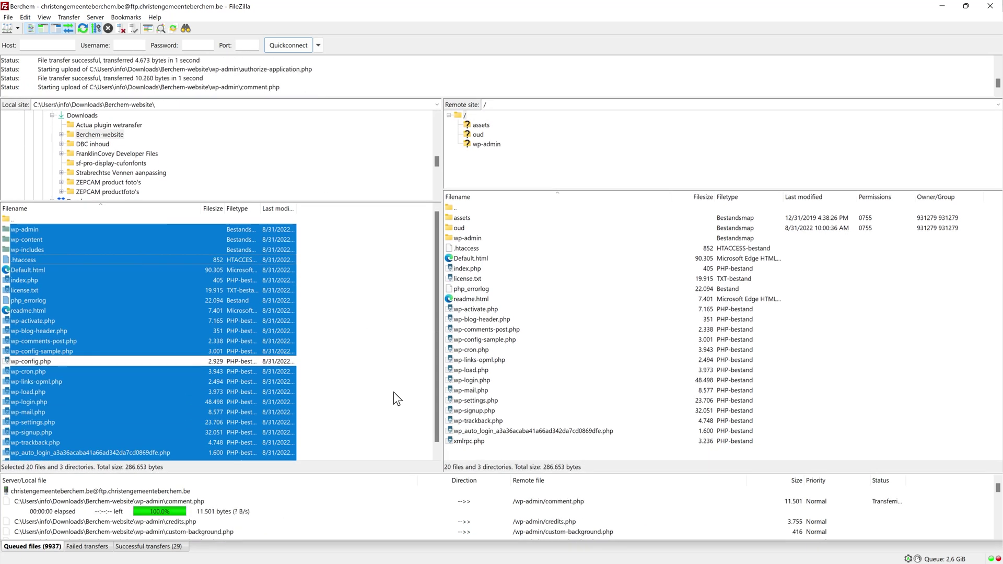
{"action": "left_click_drag", "start_coordinate": [404, 474], "coordinate": [387, 375]}
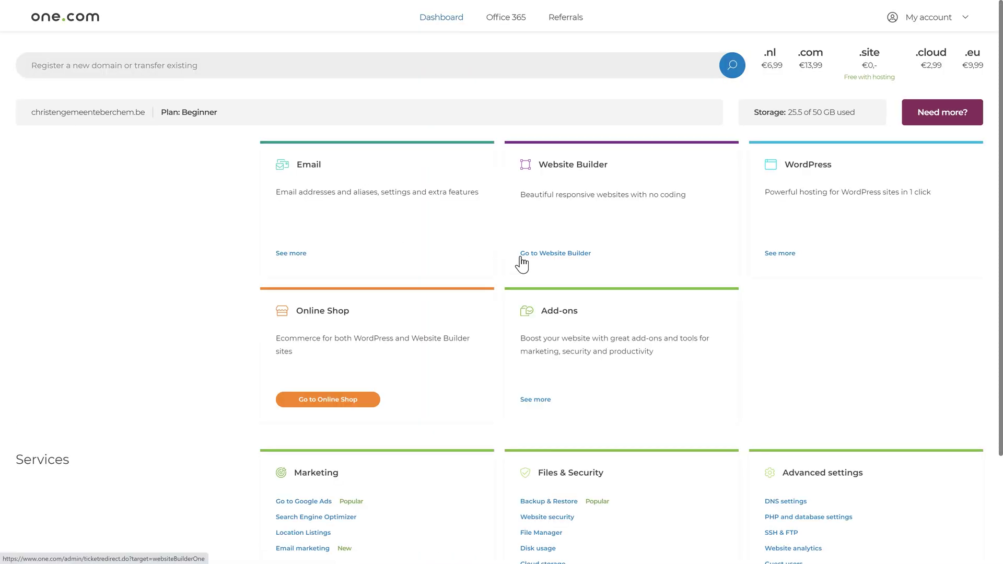
{"action": "middle_click", "coordinate": [740, 303]}
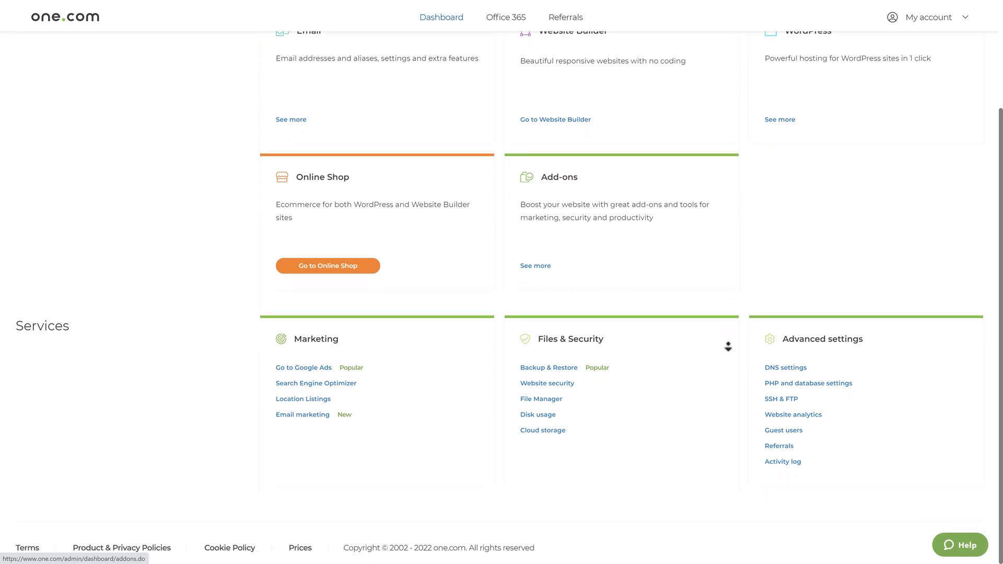
{"action": "middle_click", "coordinate": [728, 346]}
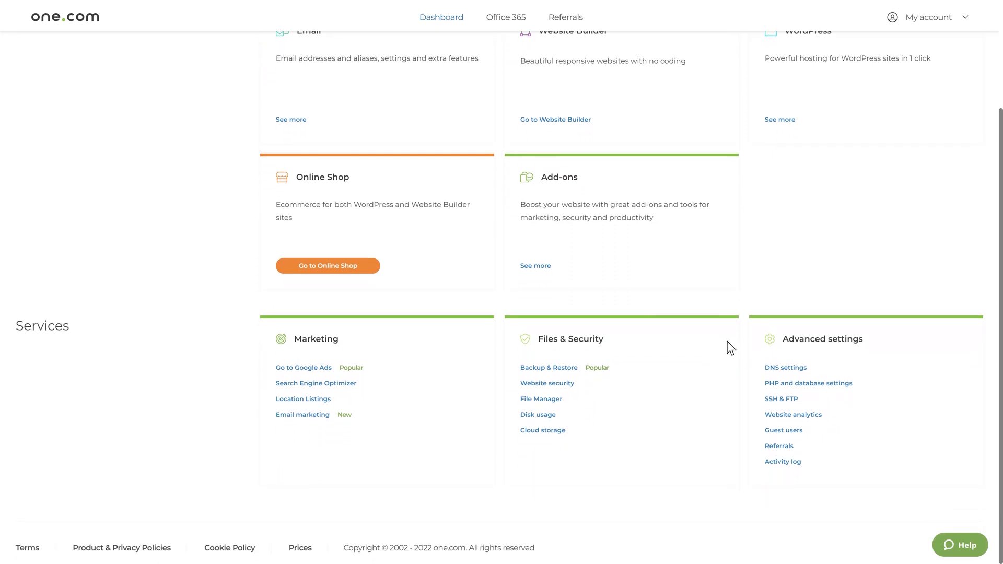
{"action": "left_click", "coordinate": [819, 388]}
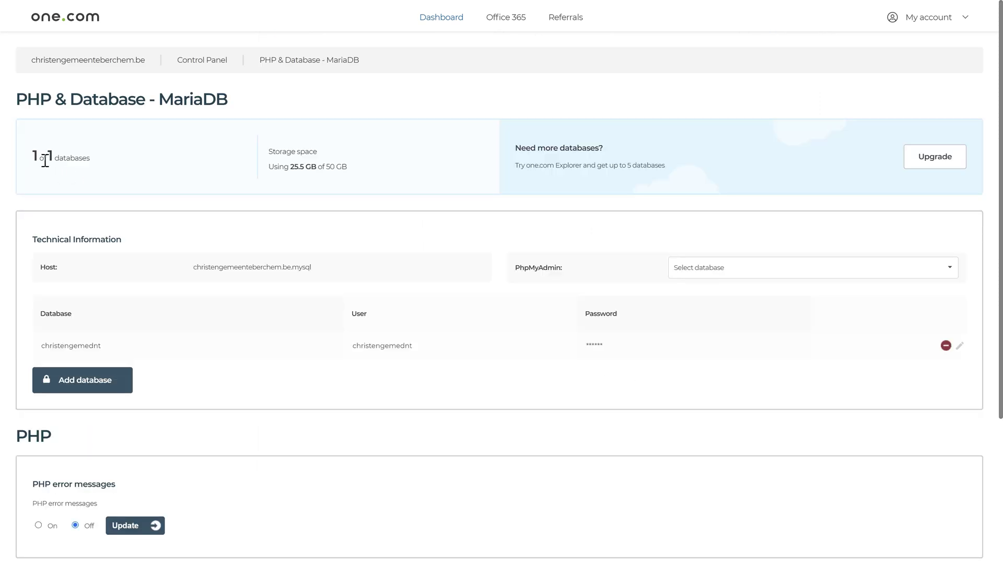
{"action": "scroll", "coordinate": [454, 240], "scroll_direction": "down", "scroll_amount": 2}
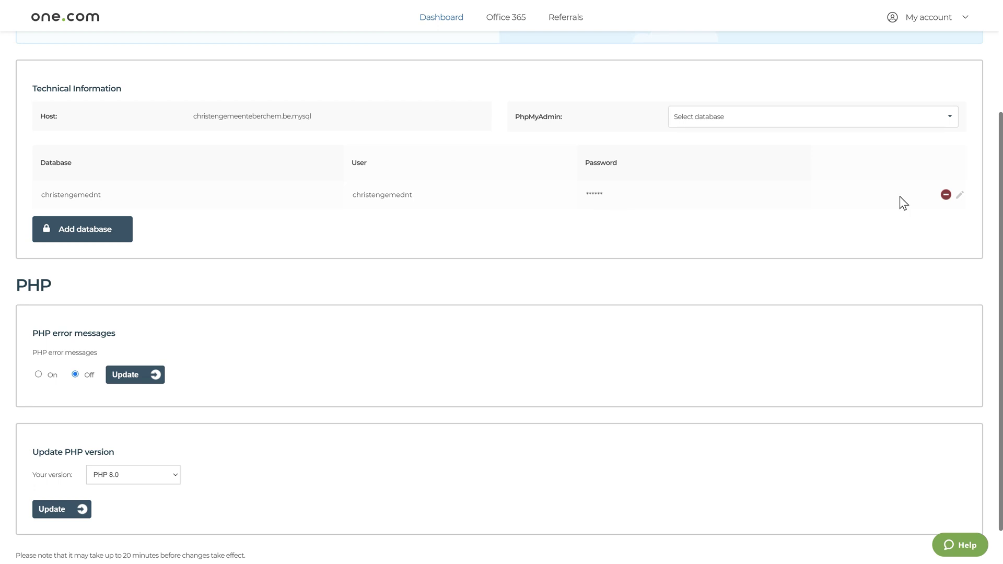
{"action": "left_click", "coordinate": [961, 196]}
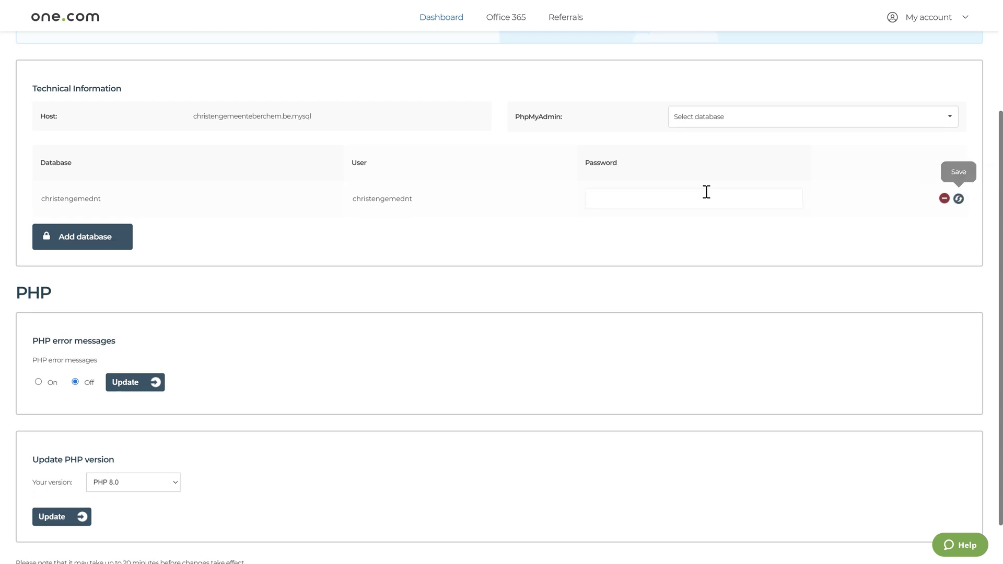
{"action": "left_click_drag", "start_coordinate": [413, 199], "coordinate": [355, 201]}
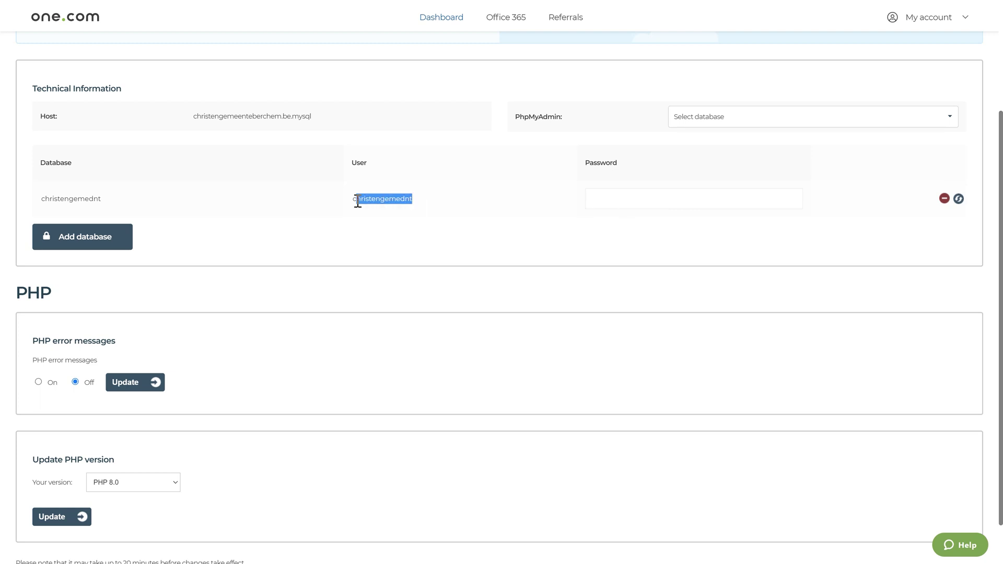
{"action": "left_click", "coordinate": [644, 197]}
{"action": "key", "text": "ctrl+v"}
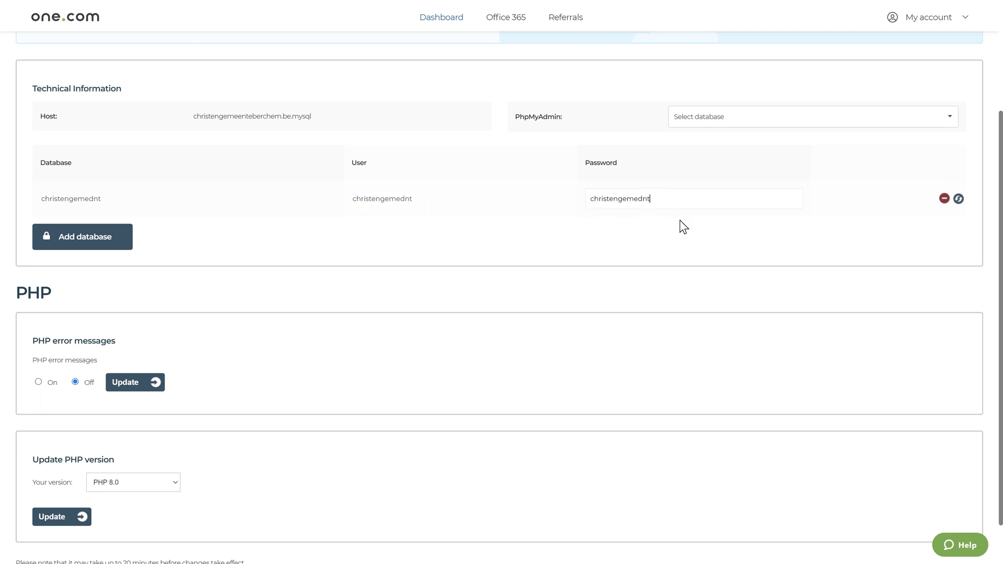
{"action": "left_click_drag", "start_coordinate": [673, 199], "coordinate": [578, 209]}
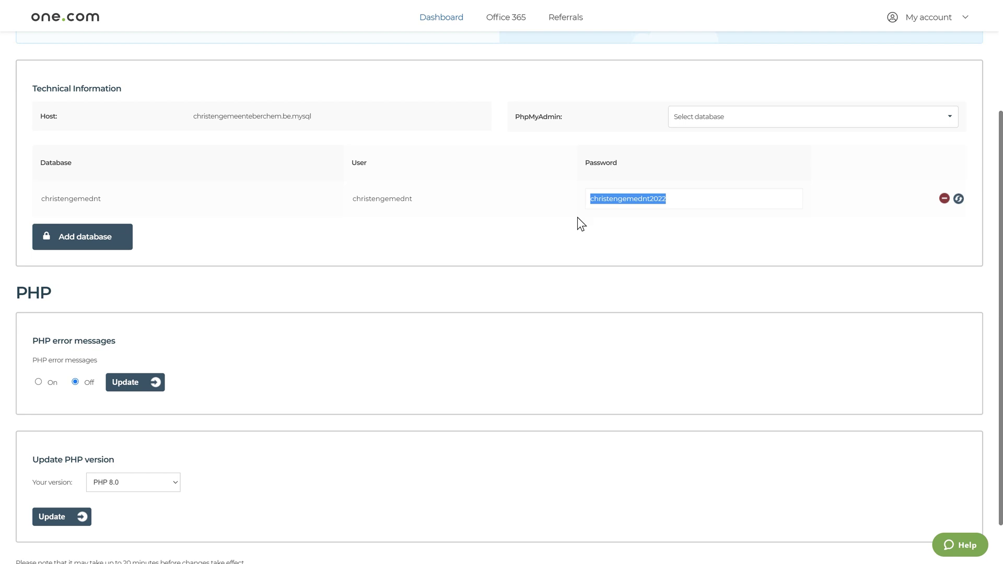
{"action": "left_click", "coordinate": [958, 198]}
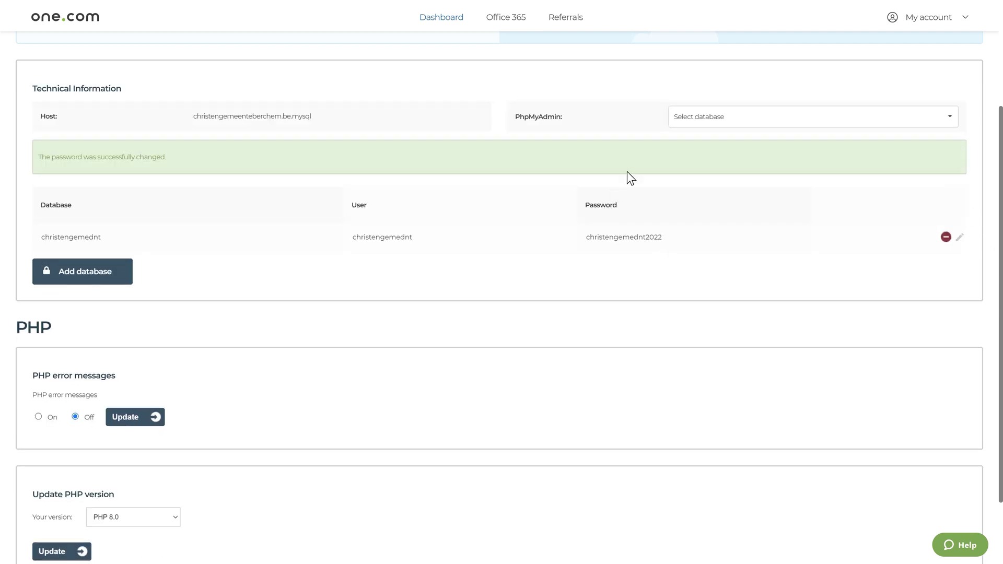
List the databases available to open in phpMyAdmin
{"action": "left_click", "coordinate": [686, 121]}
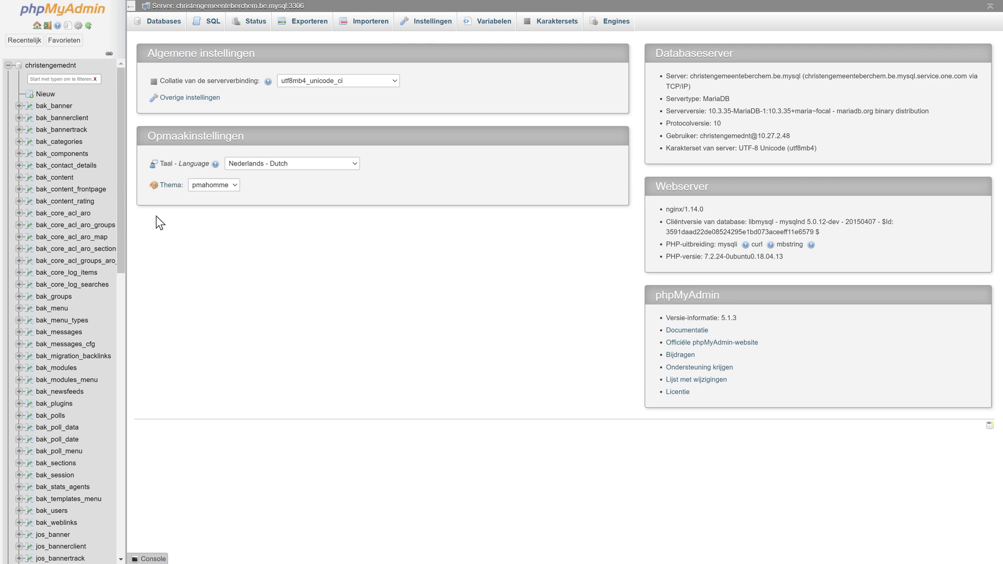
{"action": "mouse_move", "coordinate": [122, 196]}
{"action": "left_mouse_down"}
{"action": "mouse_move", "coordinate": [120, 511]}
{"action": "mouse_move", "coordinate": [114, 144]}
{"action": "left_mouse_up"}
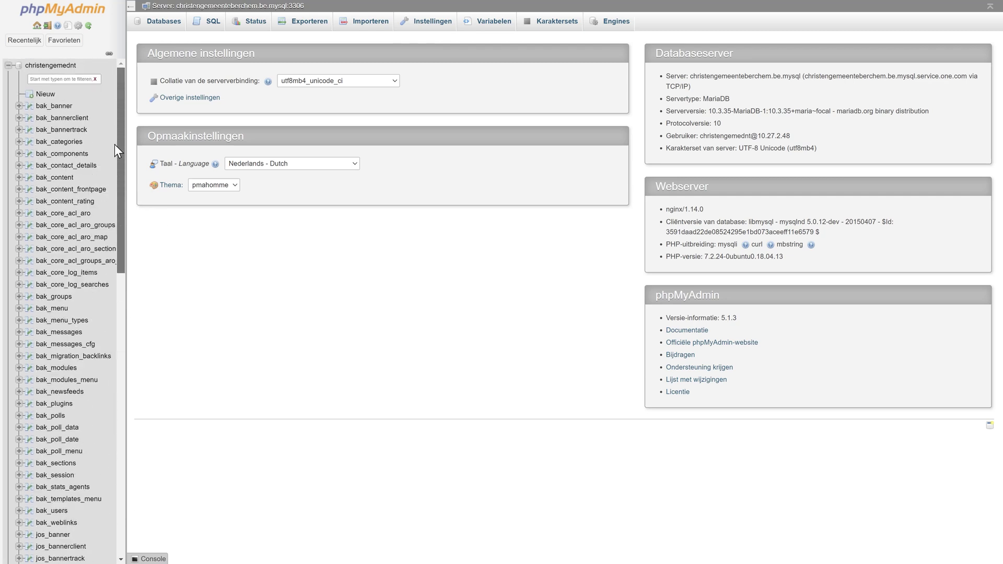
Export the christengemednt database as a downloaded SQL backup
{"action": "left_click", "coordinate": [307, 30]}
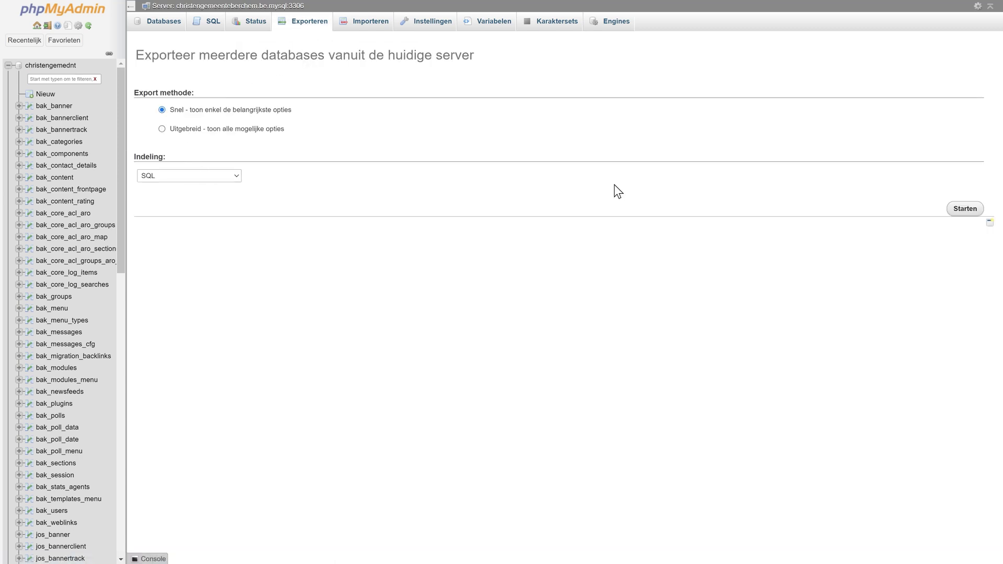
{"action": "left_click", "coordinate": [954, 210]}
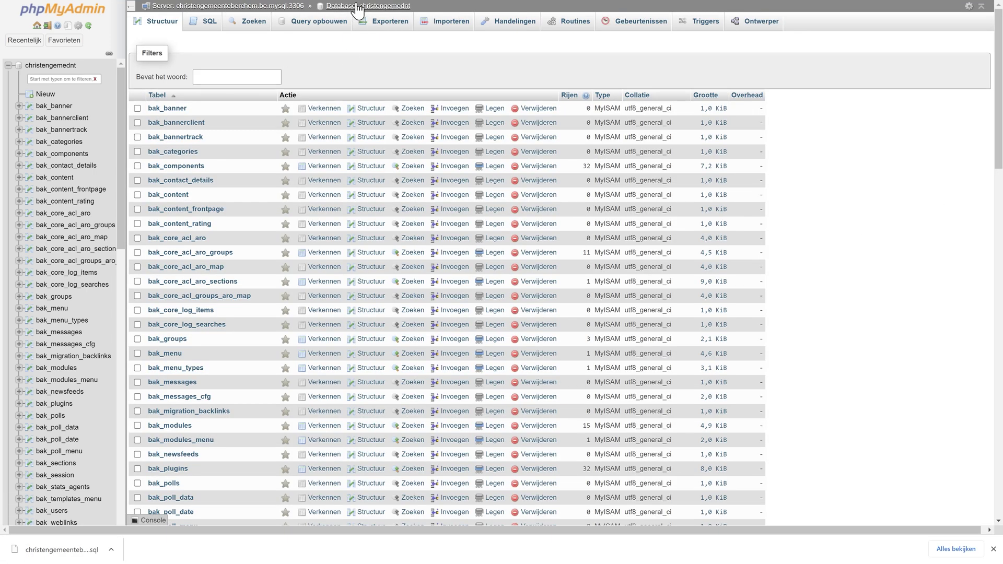
Drop all tables in the christengemednt database so it is empty
{"action": "left_click", "coordinate": [78, 64]}
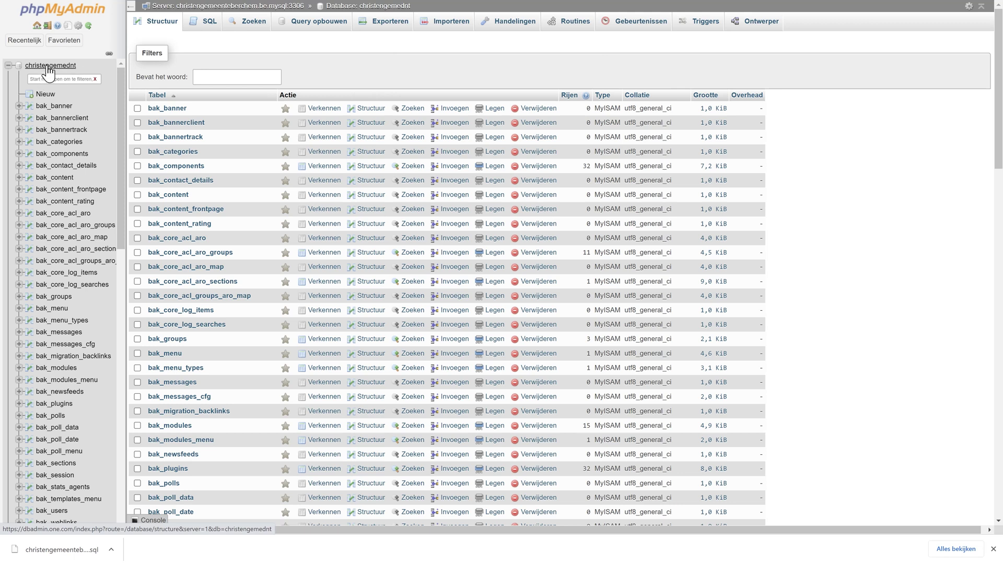
{"action": "scroll", "coordinate": [181, 345], "scroll_direction": "down", "scroll_amount": 15}
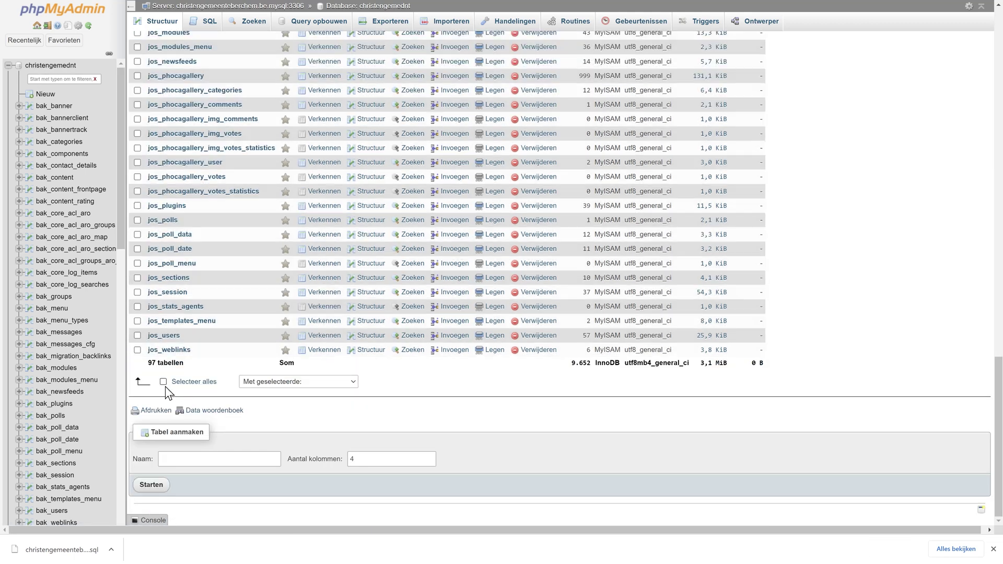
{"action": "left_click", "coordinate": [163, 381]}
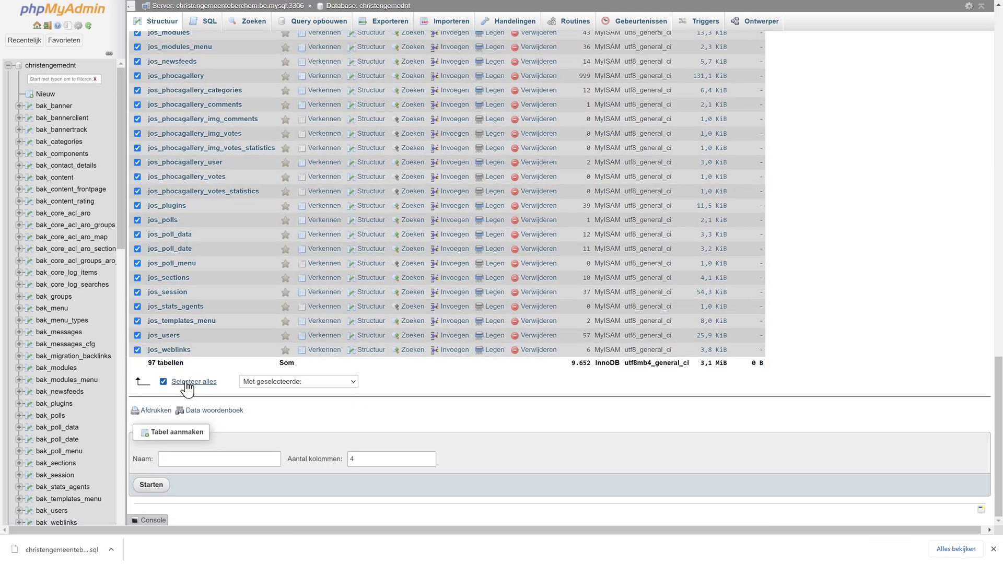
{"action": "left_click", "coordinate": [275, 382]}
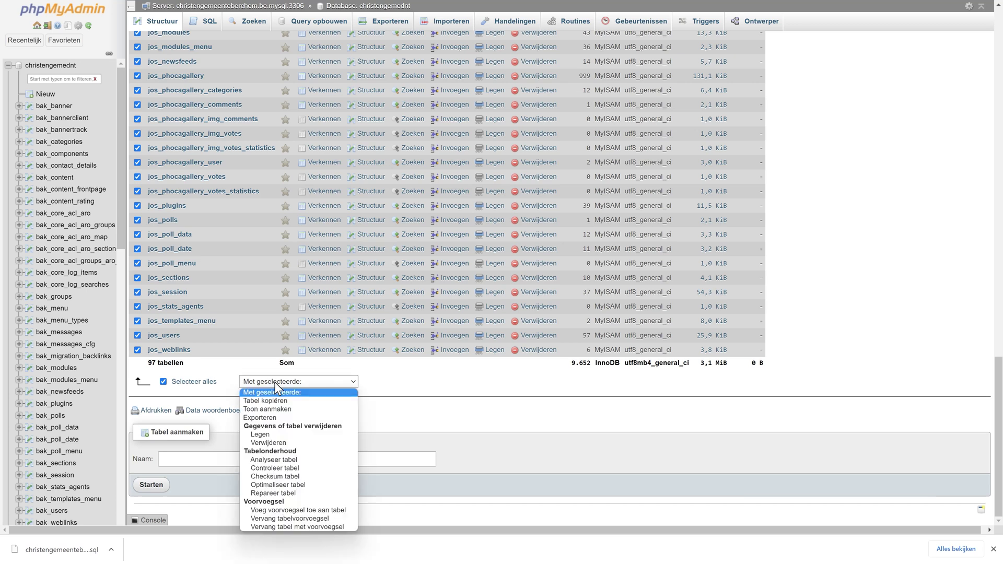
{"action": "left_click", "coordinate": [279, 442]}
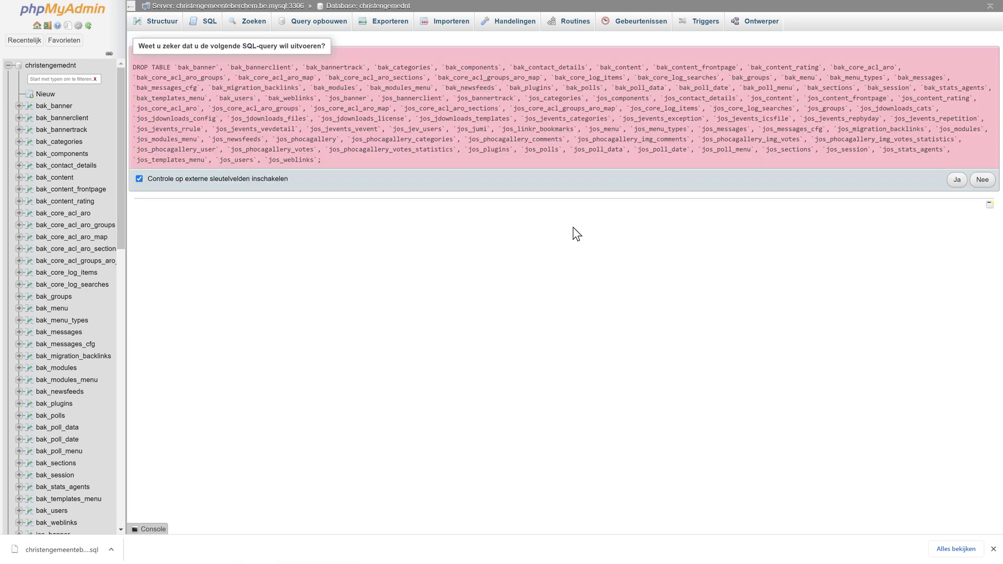
{"action": "left_click", "coordinate": [956, 182]}
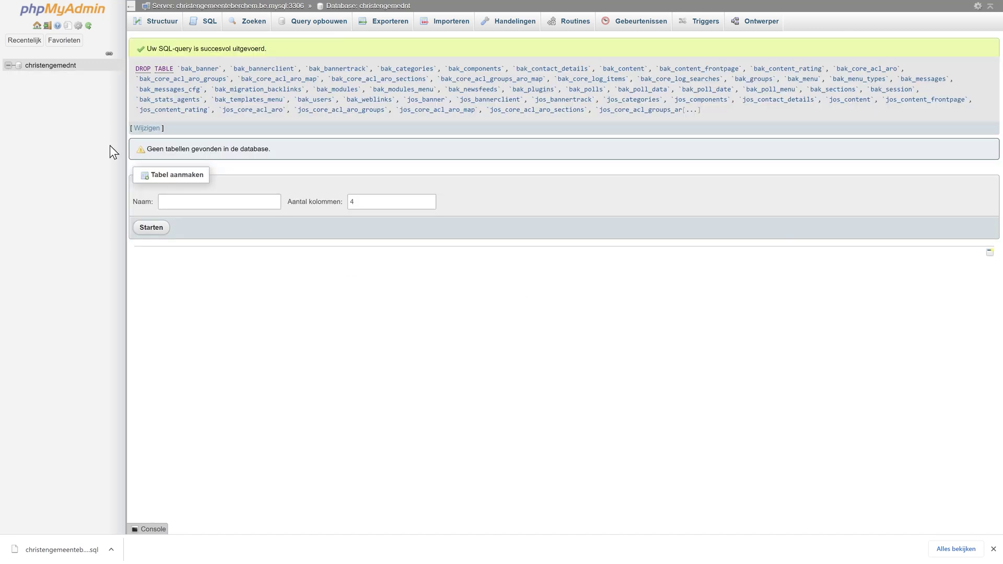
Import the dbskj6gislrozg.sql dump into the empty christengemednt database
{"action": "left_click", "coordinate": [50, 66]}
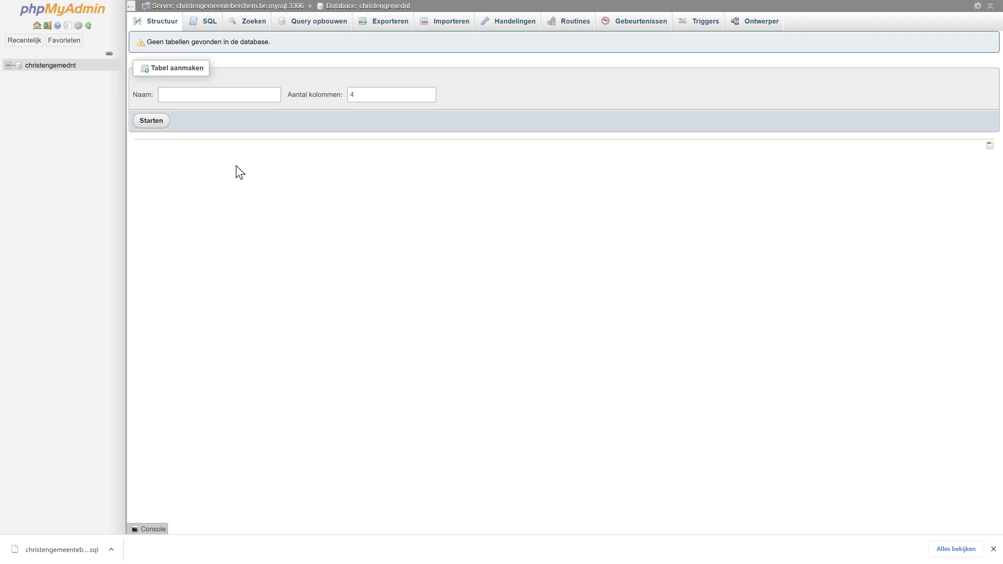
{"action": "left_click", "coordinate": [449, 29]}
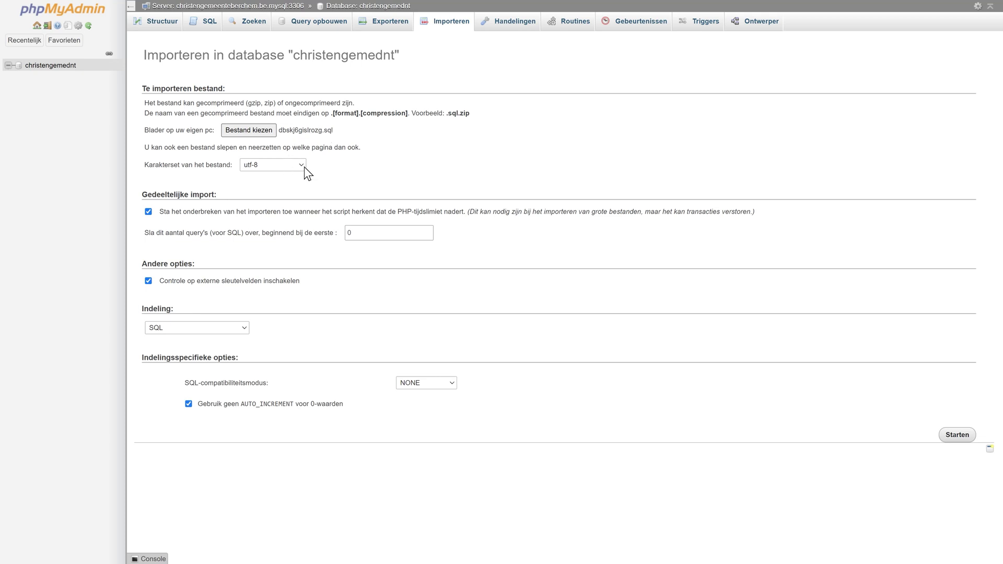
{"action": "left_click", "coordinate": [963, 434]}
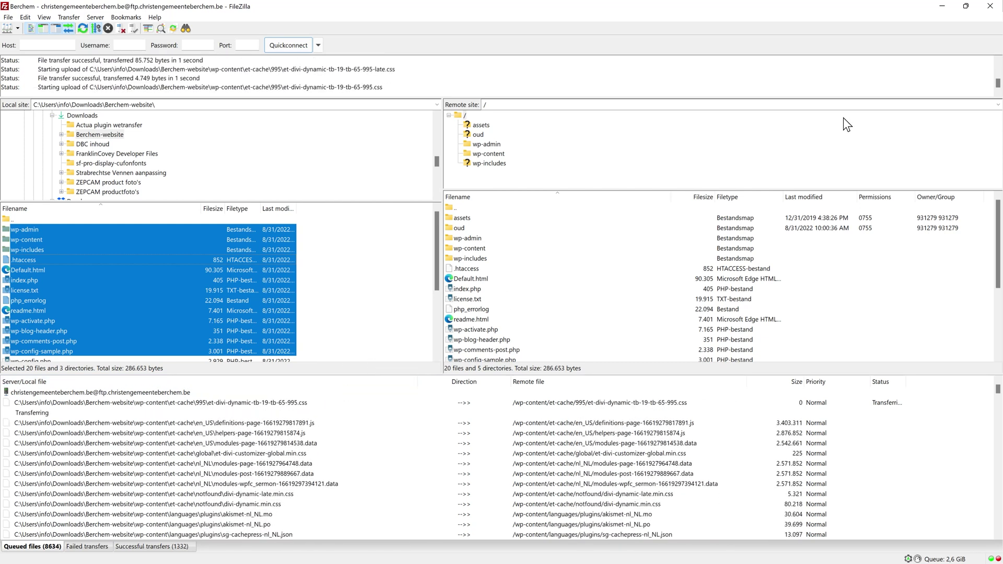
{"action": "scroll", "coordinate": [47, 270], "scroll_direction": "down", "scroll_amount": 3}
Open the local wp-config.php from FileZilla in Notepad for editing
{"action": "left_click", "coordinate": [46, 270], "text": "ctrl"}
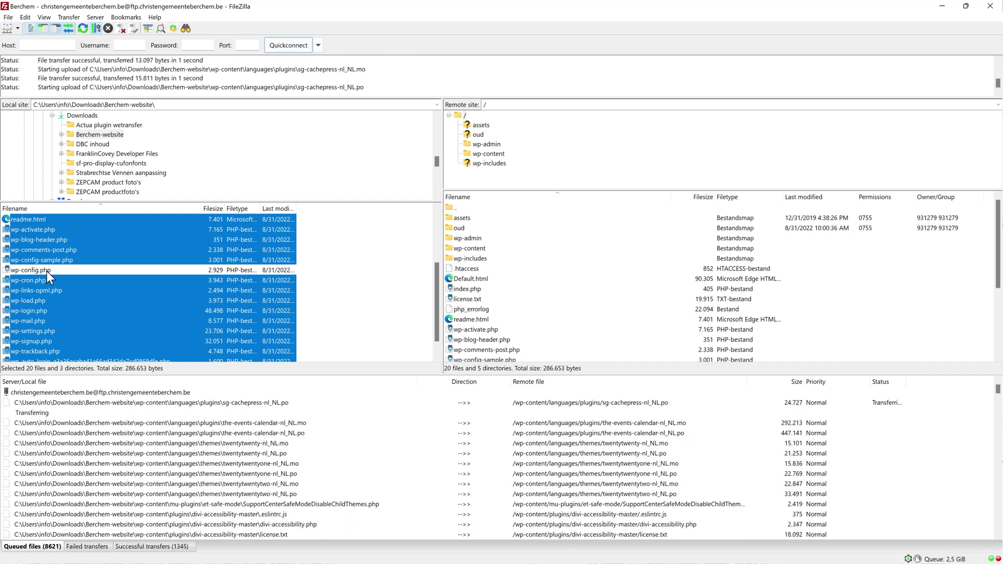
{"action": "left_click", "coordinate": [46, 270]}
{"action": "right_click", "coordinate": [50, 273]}
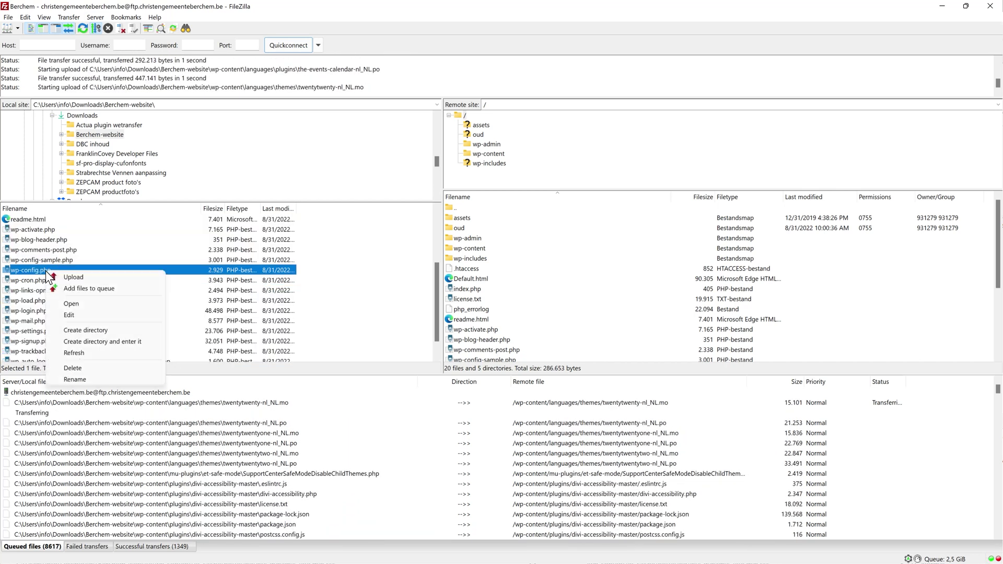
{"action": "left_click", "coordinate": [81, 315]}
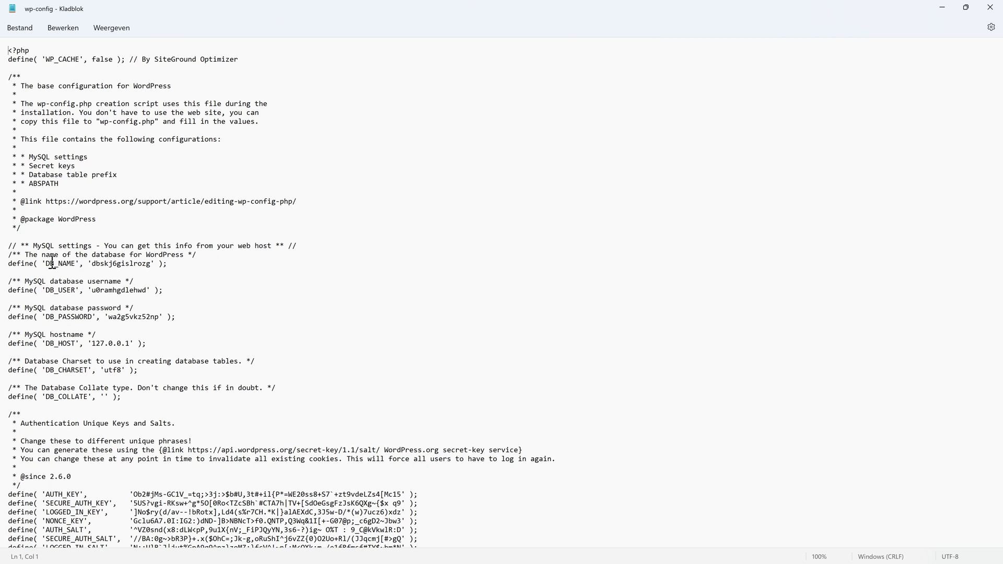
Review the DB settings in wp-config and copy the one.com host christengemeenteberchem.be.mysql
{"action": "left_click_drag", "start_coordinate": [48, 293], "coordinate": [158, 298]}
{"action": "left_click_drag", "start_coordinate": [46, 316], "coordinate": [165, 317]}
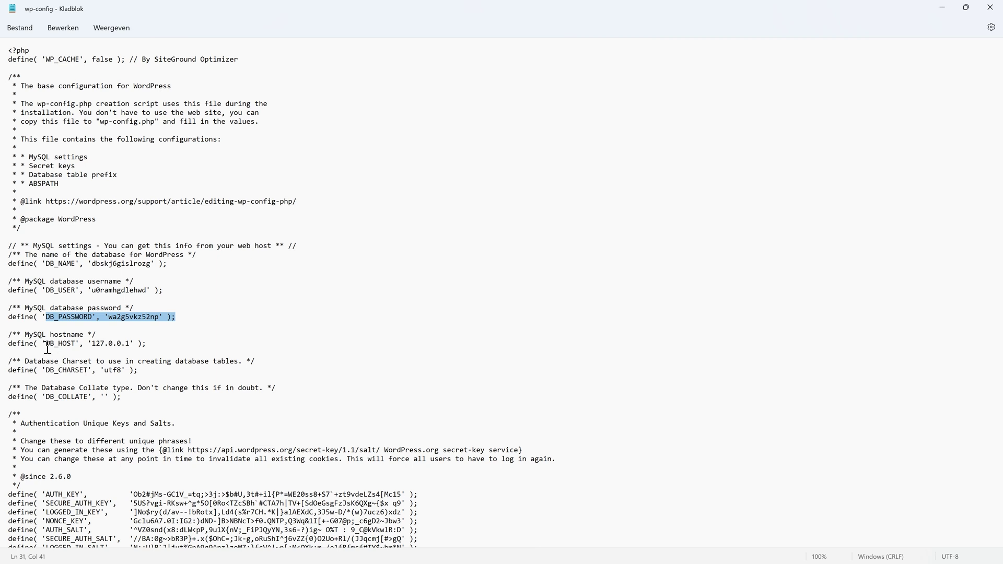
{"action": "left_click_drag", "start_coordinate": [45, 343], "coordinate": [152, 348]}
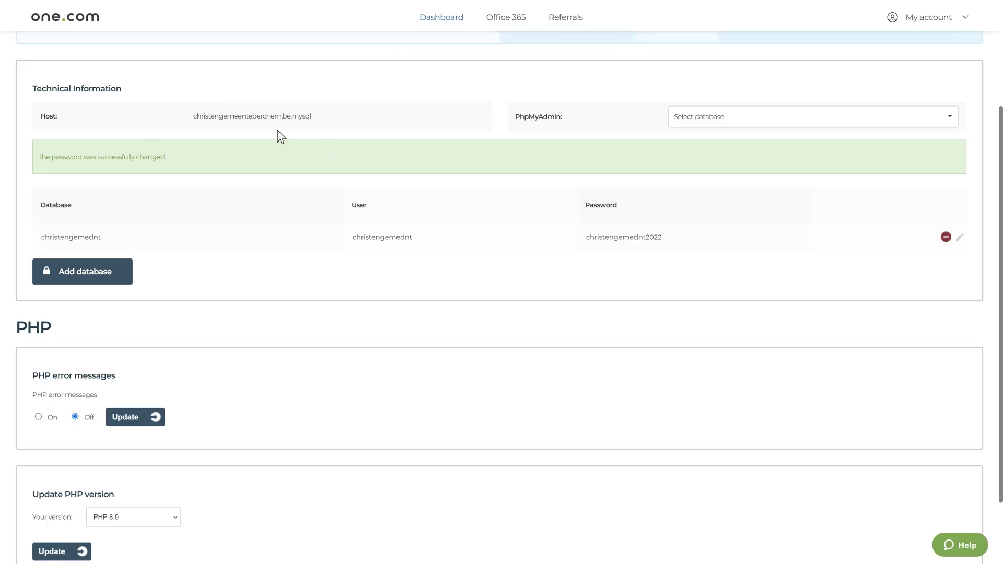
{"action": "left_click_drag", "start_coordinate": [276, 125], "coordinate": [192, 118]}
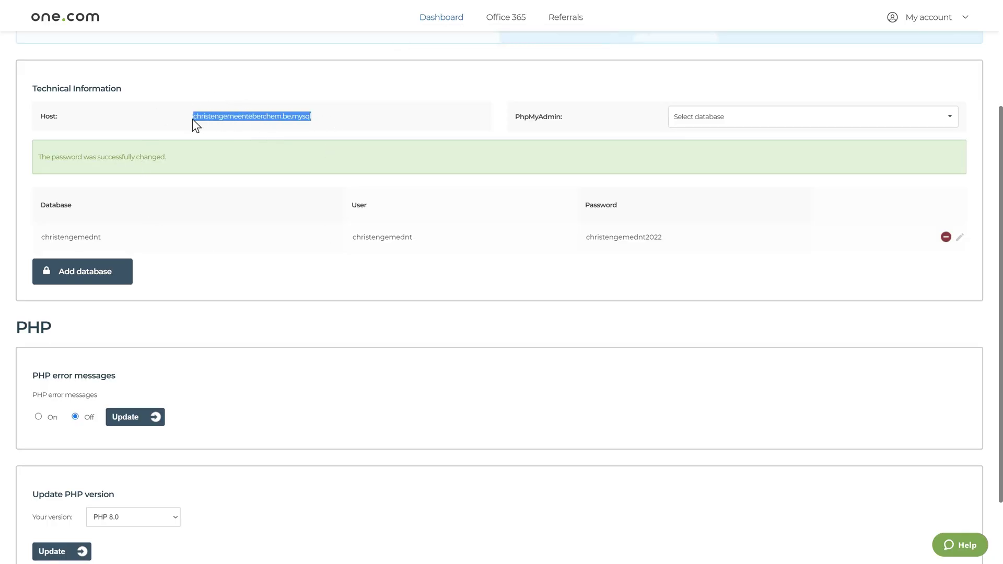
{"action": "right_click", "coordinate": [251, 118]}
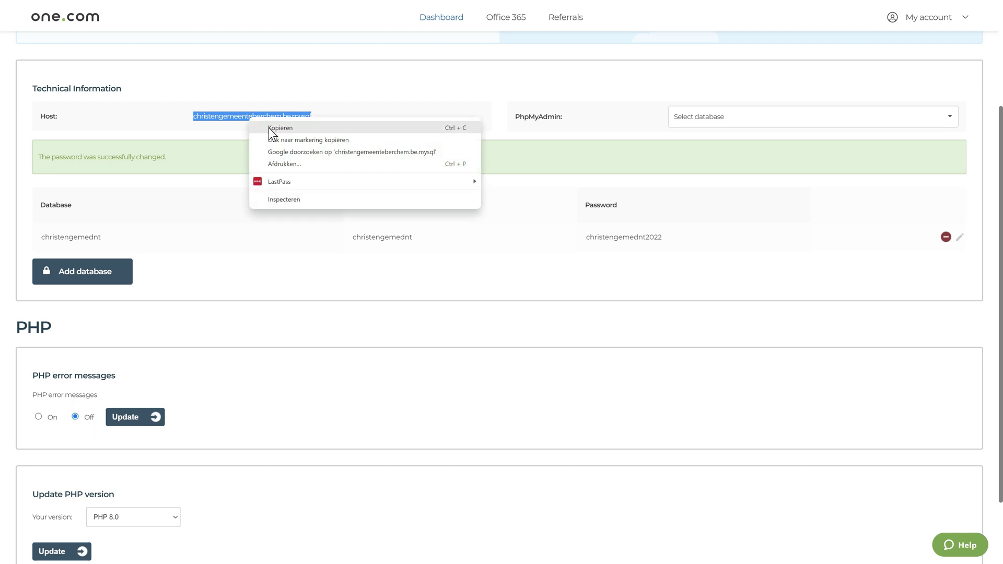
{"action": "left_click", "coordinate": [268, 128]}
{"action": "right_click", "coordinate": [271, 119]}
{"action": "left_click", "coordinate": [276, 127]}
Replace DB_HOST 127.0.0.1 in wp-config with christengemeenteberchem.be.mysql
{"action": "key", "text": "alt+Tab"}
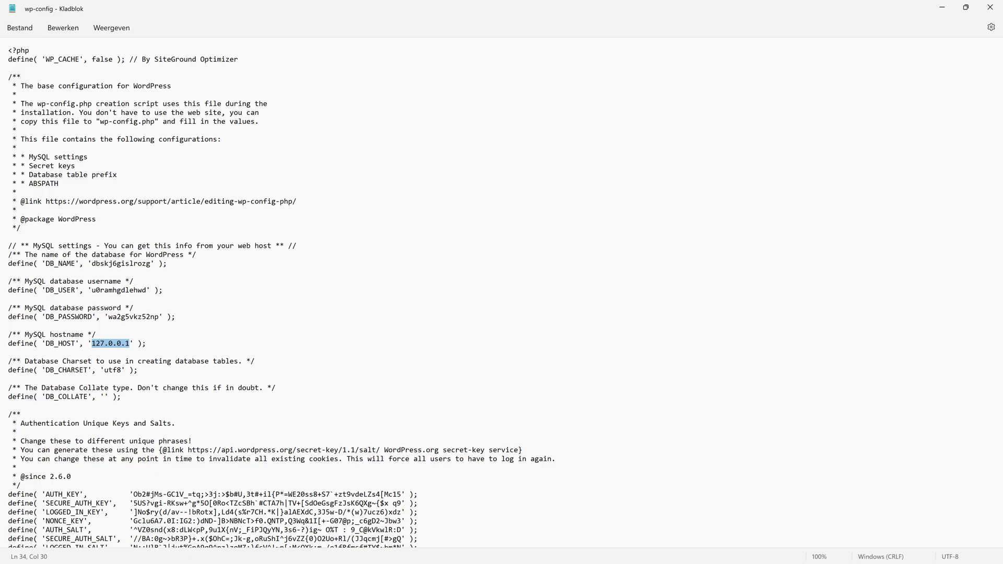
{"action": "right_click", "coordinate": [94, 344]}
{"action": "left_click", "coordinate": [135, 414]}
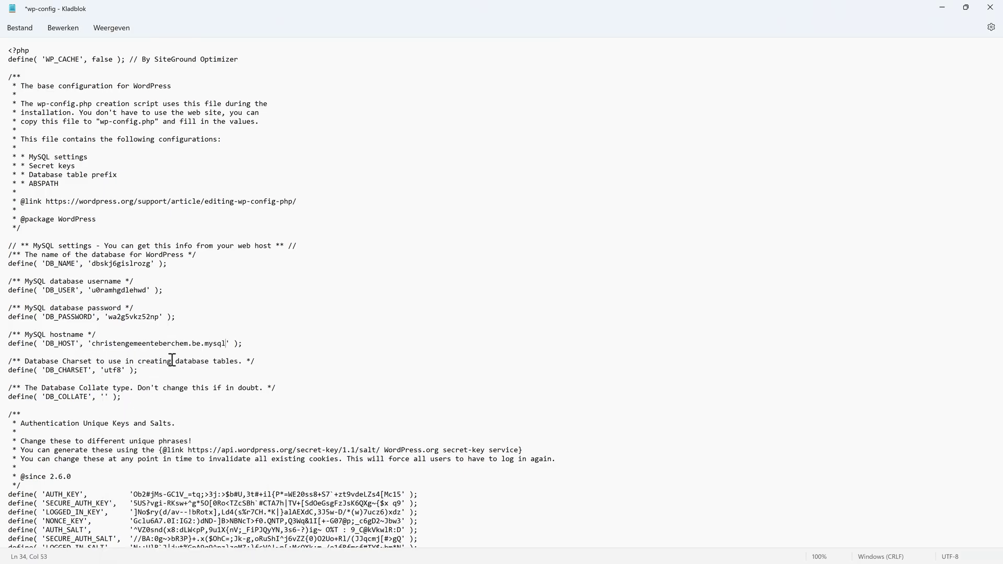
{"action": "key", "text": "alt+Tab"}
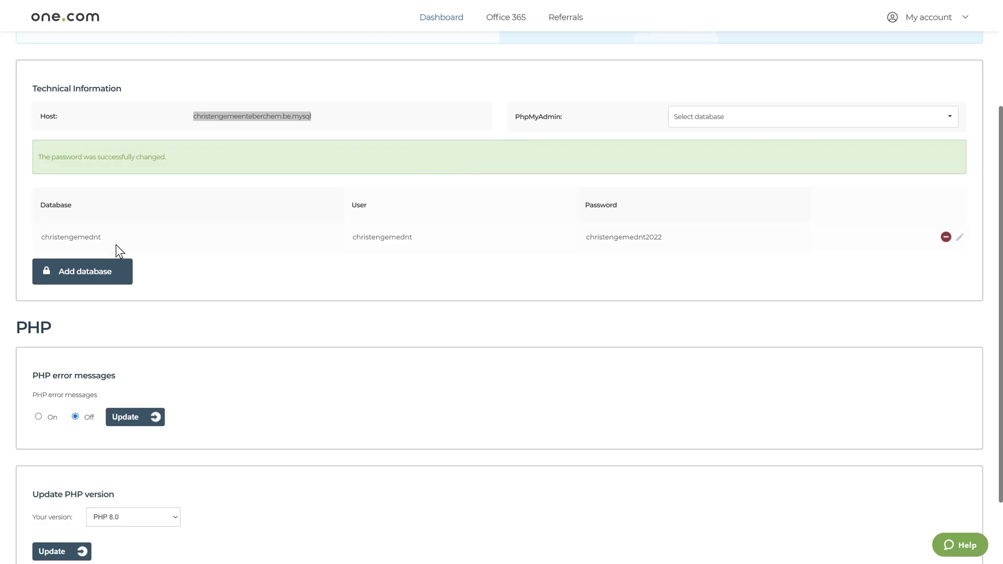
Set DB_NAME in wp-config to christengemednt, copied from one.com
{"action": "left_click", "coordinate": [110, 240]}
{"action": "right_click", "coordinate": [82, 236]}
{"action": "left_click", "coordinate": [102, 245]}
{"action": "key", "text": "alt+Tab"}
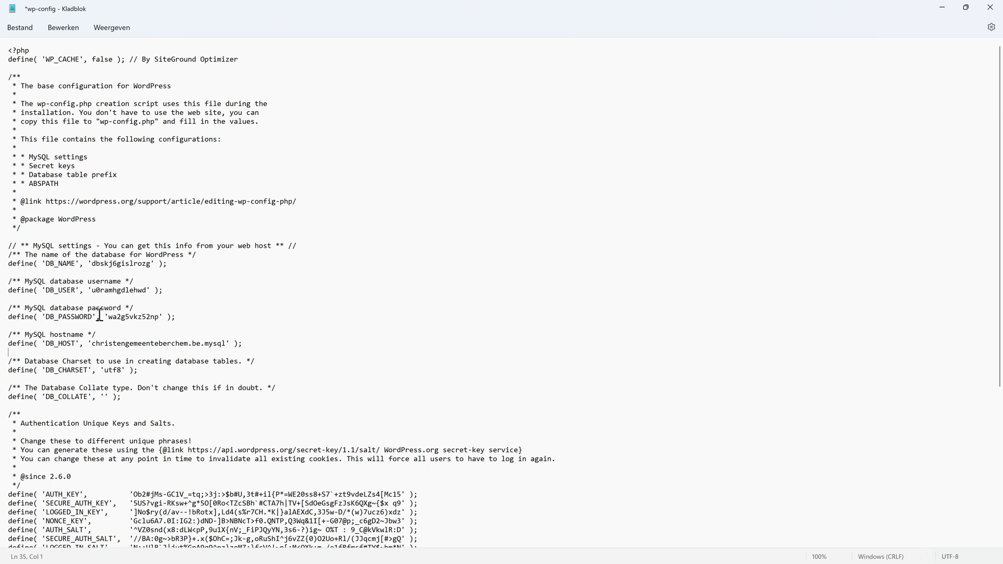
{"action": "right_click", "coordinate": [150, 271]}
{"action": "left_click", "coordinate": [180, 341]}
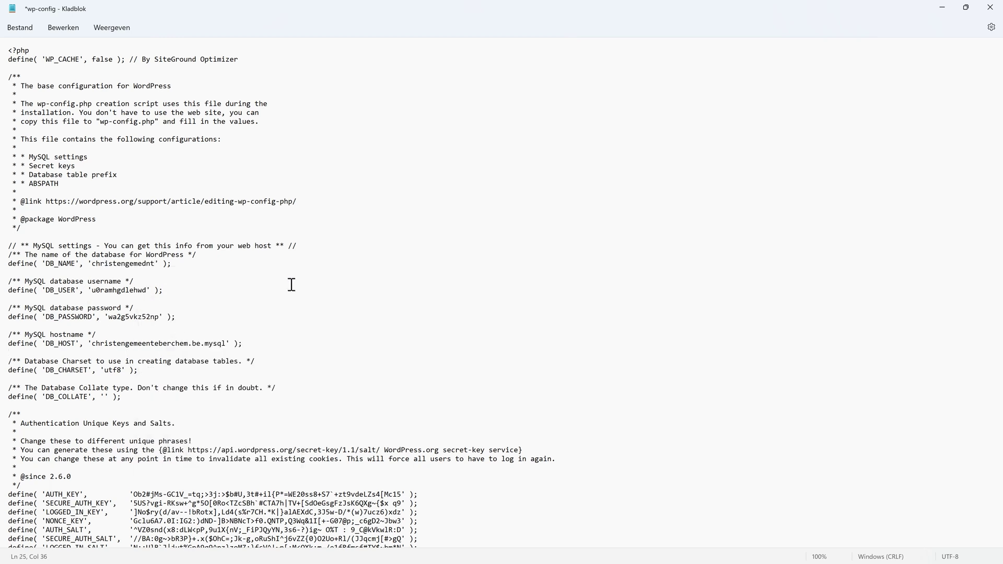
Set DB_USER in wp-config to the new one.com database username
{"action": "key", "text": "alt+Tab"}
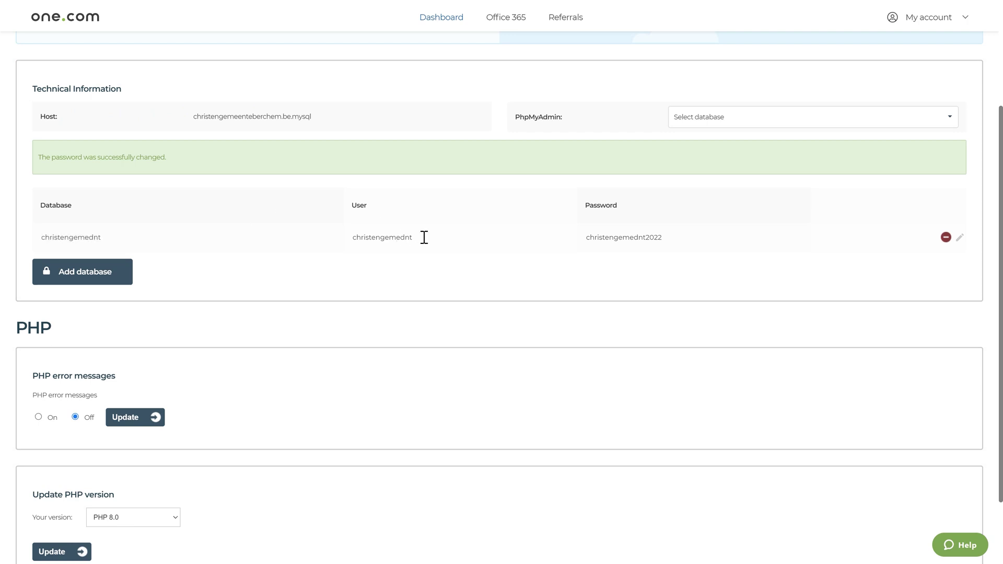
{"action": "right_click", "coordinate": [376, 239]}
{"action": "left_click", "coordinate": [403, 251]}
{"action": "key", "text": "alt+Tab"}
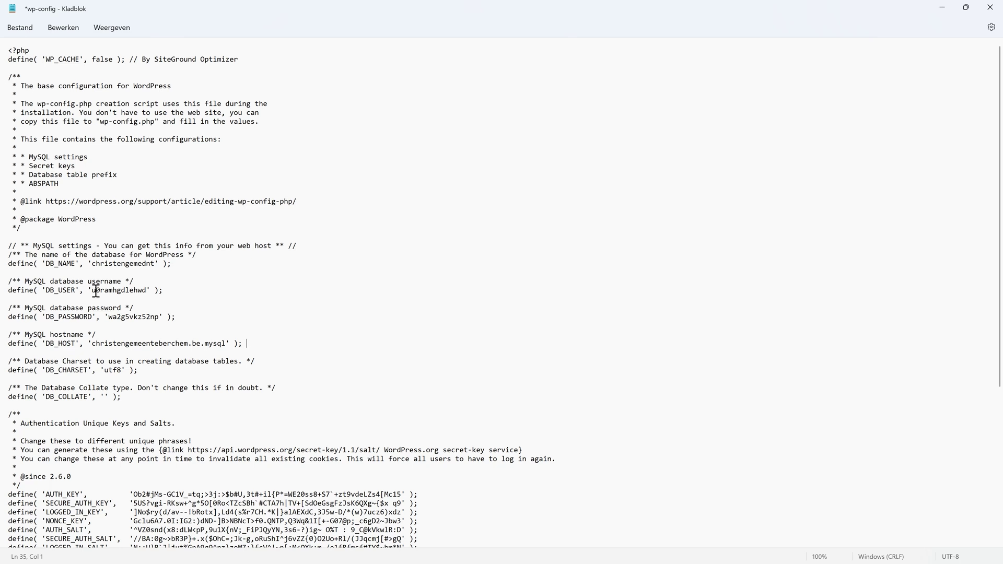
{"action": "left_click_drag", "start_coordinate": [92, 291], "coordinate": [149, 294]}
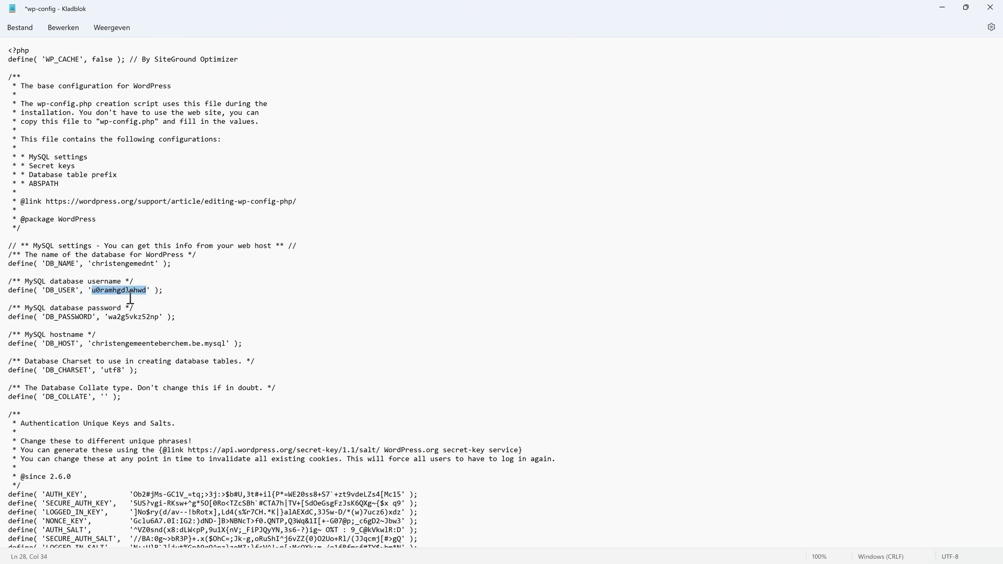
{"action": "right_click", "coordinate": [130, 298]}
{"action": "left_click", "coordinate": [200, 351]}
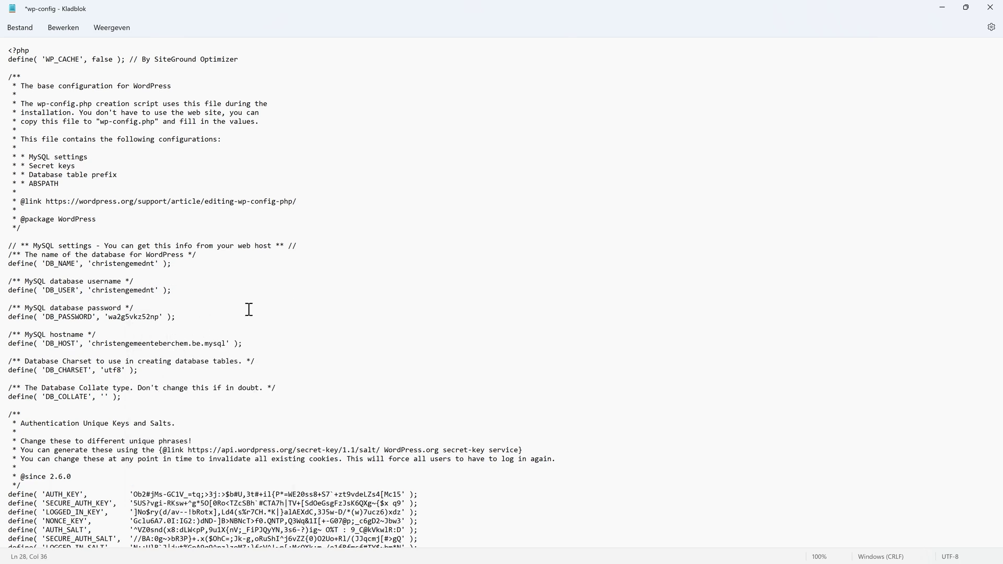
Set DB_PASSWORD to the new one.com password, verify the values and save wp-config.php
{"action": "key", "text": "alt+Tab"}
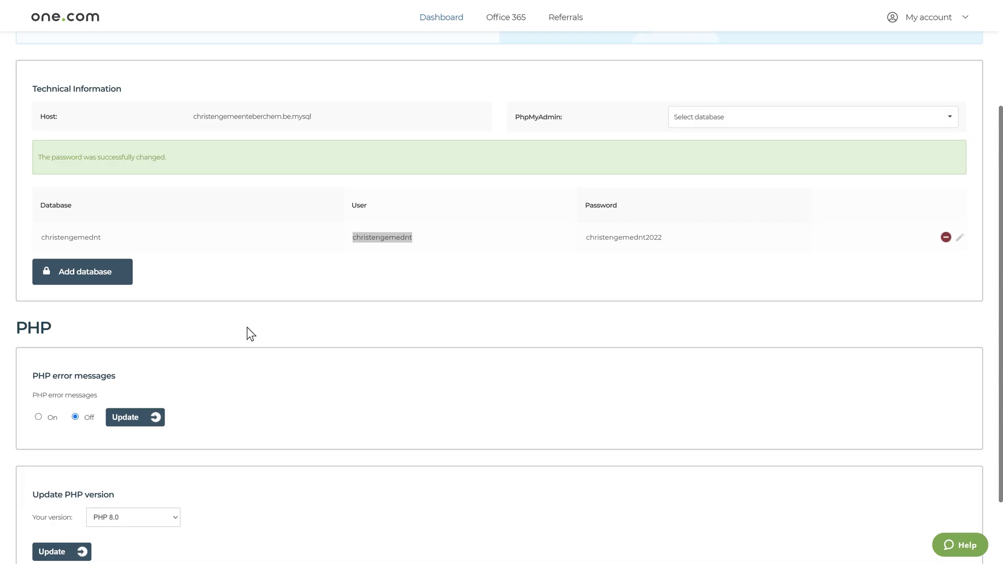
{"action": "double_click", "coordinate": [615, 237]}
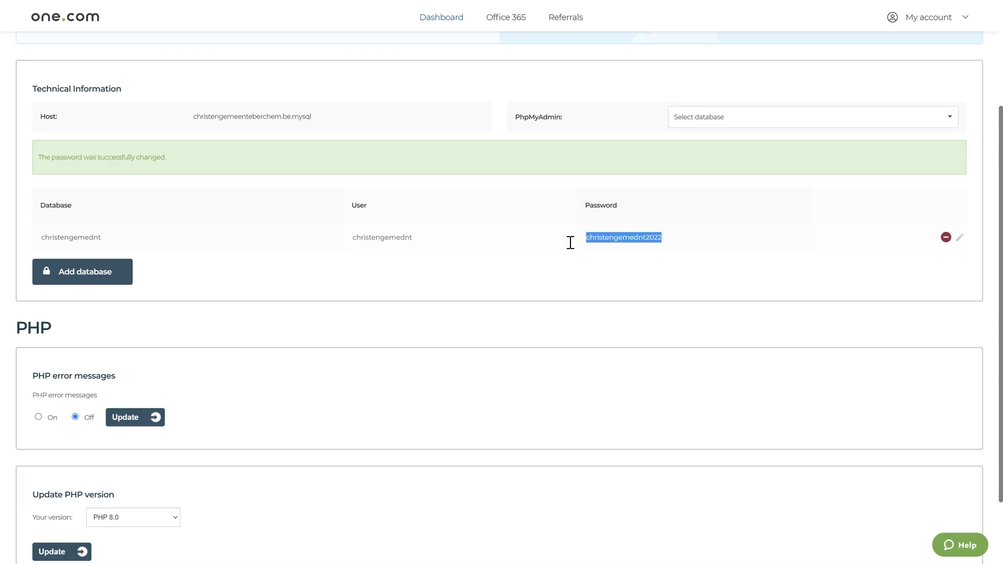
{"action": "key", "text": "alt+Tab"}
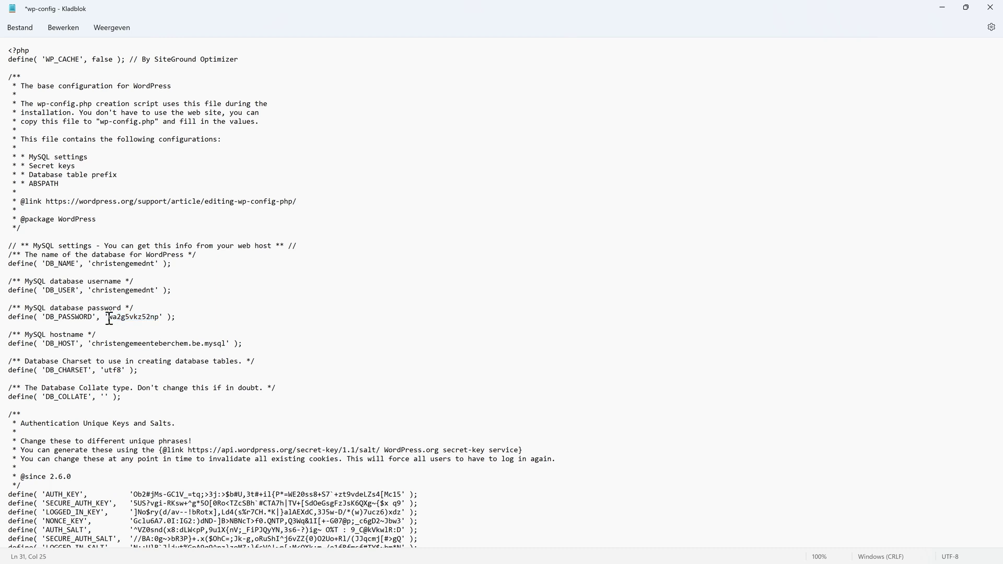
{"action": "key", "text": "ctrl+v"}
{"action": "key", "text": "Up"}
{"action": "left_click_drag", "start_coordinate": [252, 341], "coordinate": [14, 344]}
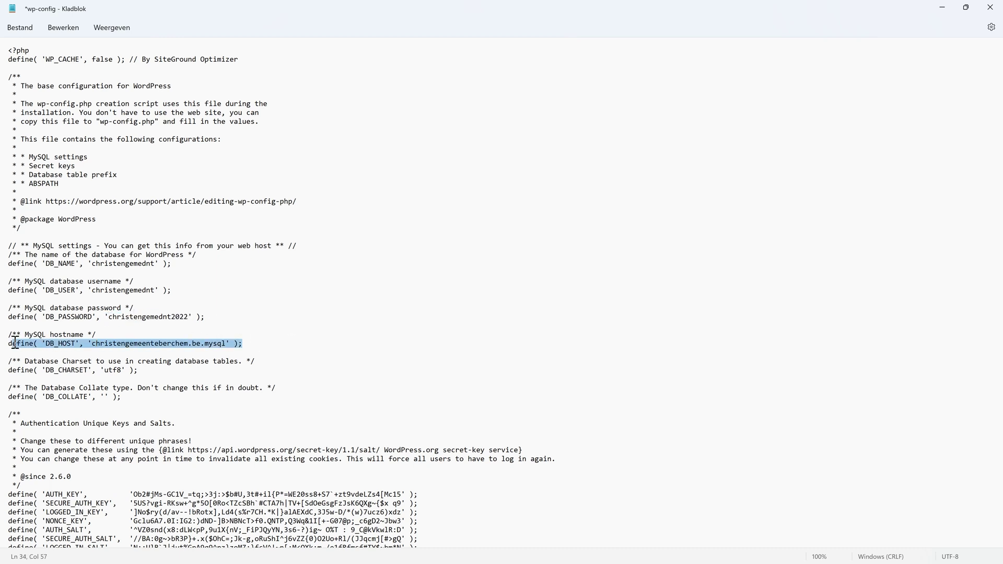
{"action": "double_click", "coordinate": [118, 316]}
{"action": "left_click", "coordinate": [105, 281]}
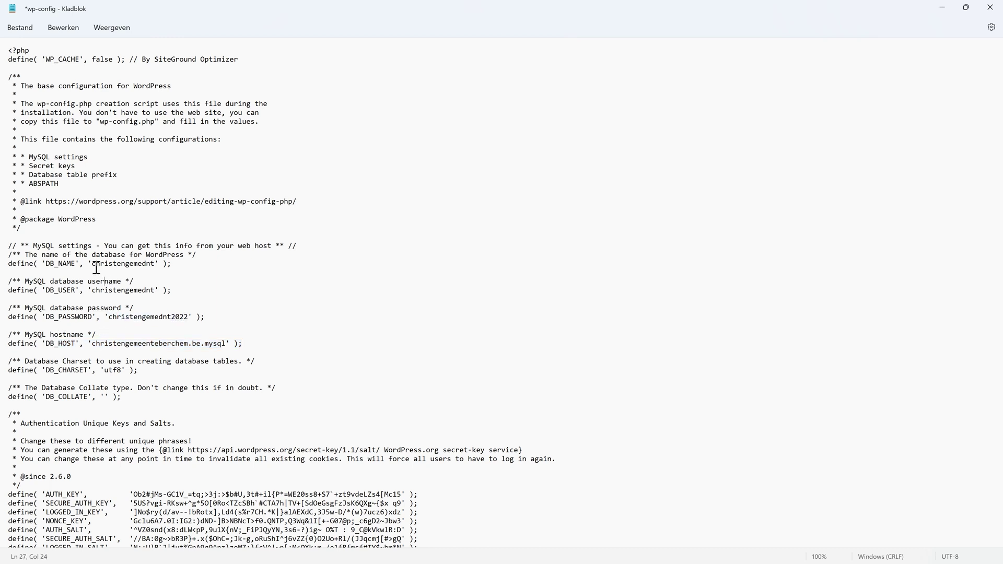
{"action": "left_click", "coordinate": [20, 28]}
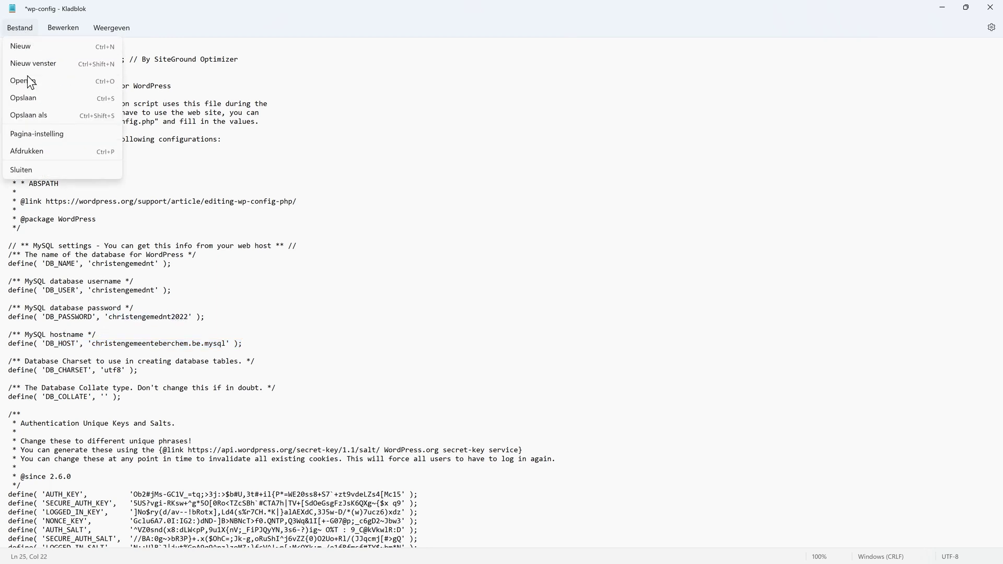
{"action": "left_click", "coordinate": [25, 95]}
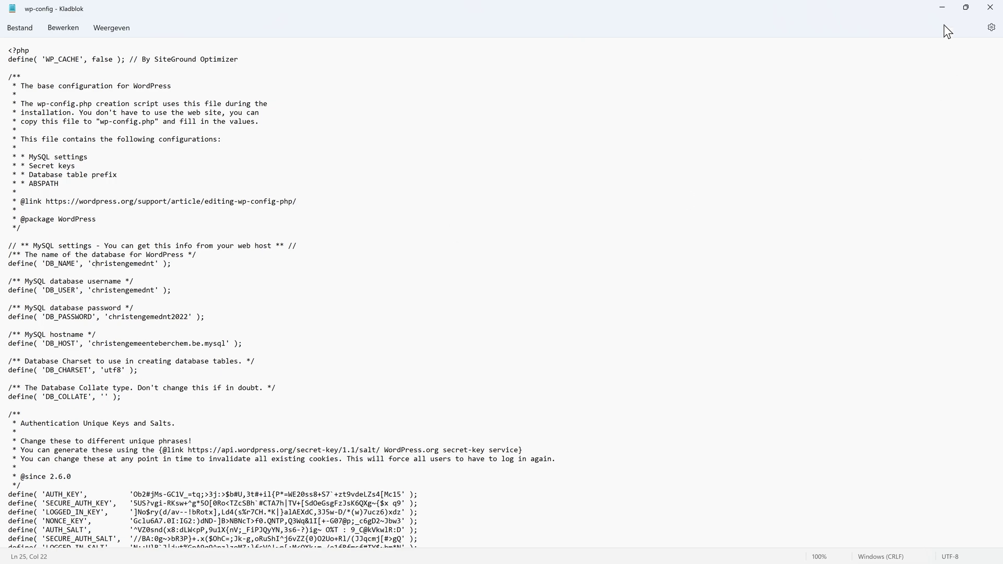
Upload the changed wp-config.php to the server and check it in the remote file list
{"action": "left_click", "coordinate": [941, 10]}
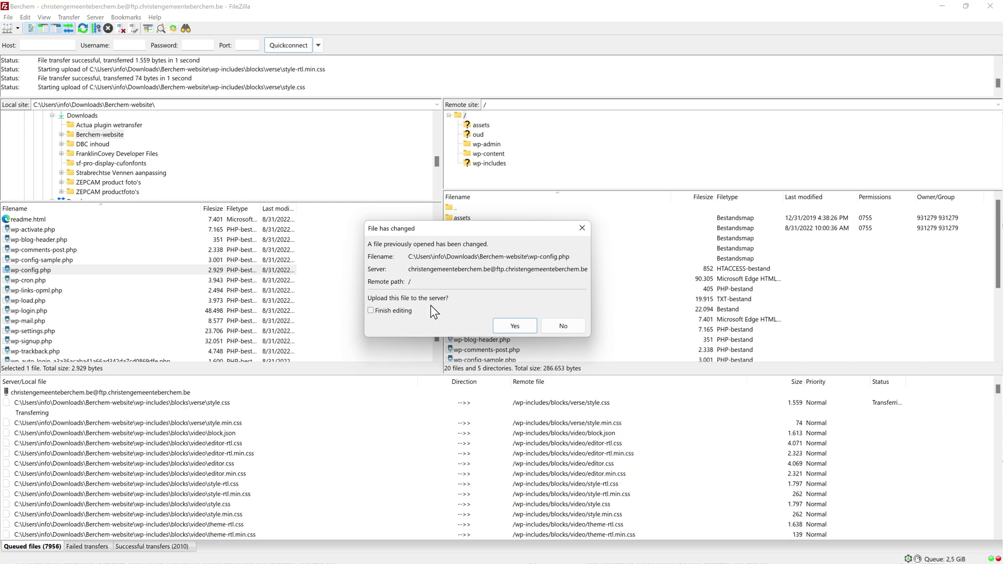
{"action": "left_click", "coordinate": [513, 326]}
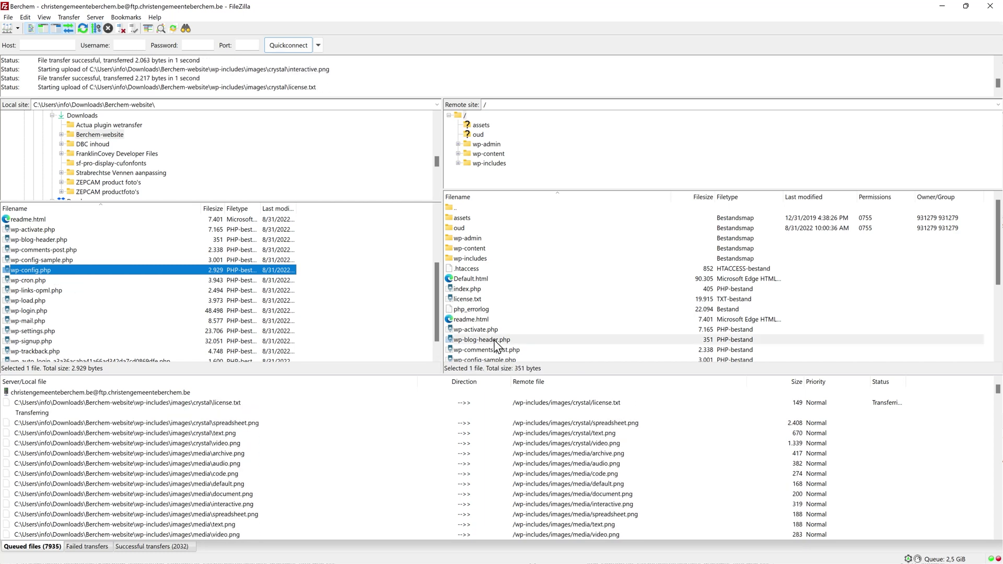
{"action": "left_click", "coordinate": [477, 341]}
{"action": "scroll", "coordinate": [477, 340], "scroll_direction": "down", "scroll_amount": 1}
{"action": "left_click", "coordinate": [477, 340]}
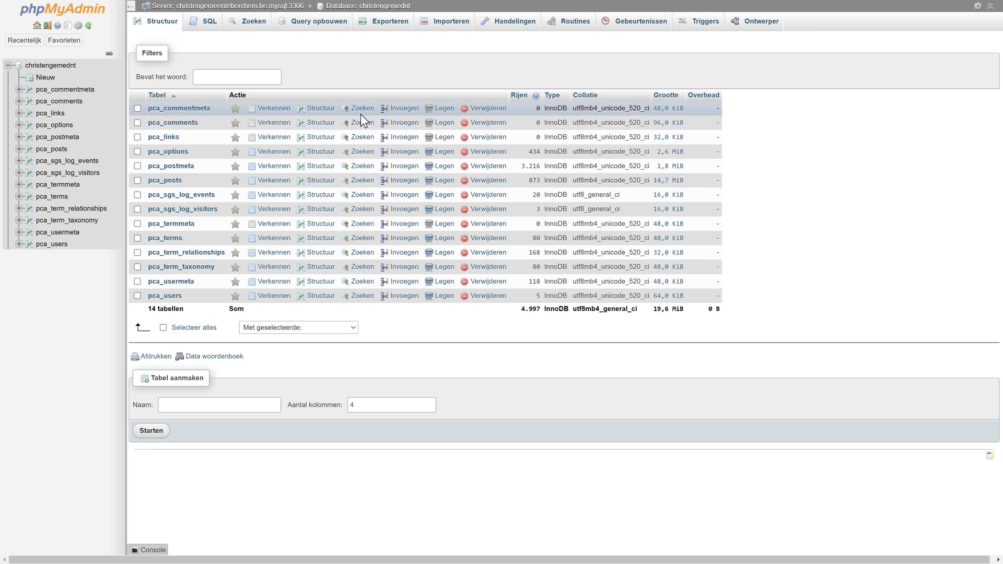
Open the pca_options table and review the old home URL value
{"action": "left_click", "coordinate": [174, 155]}
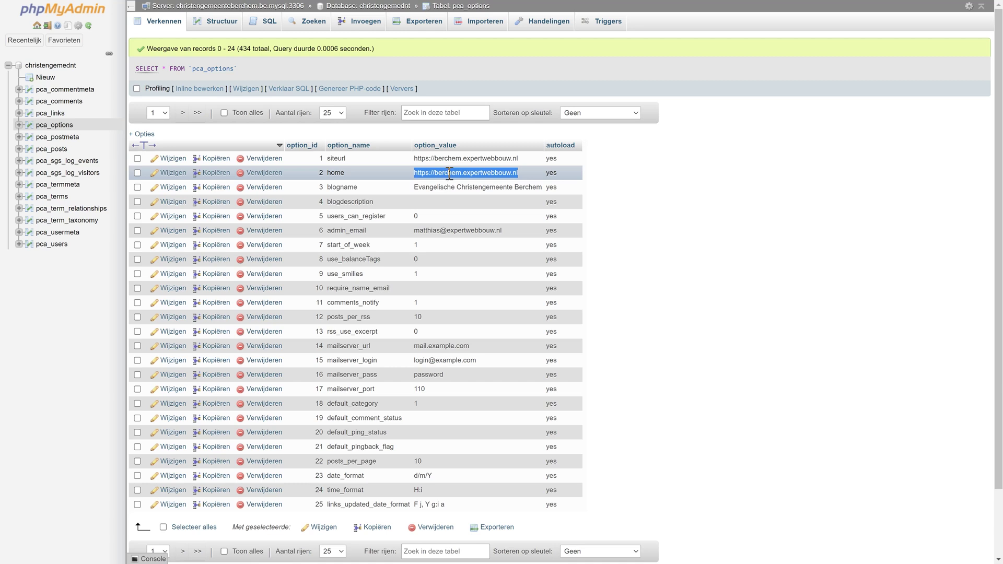
{"action": "left_click", "coordinate": [520, 173]}
{"action": "left_click_drag", "start_coordinate": [417, 174], "coordinate": [414, 174]}
{"action": "right_click", "coordinate": [447, 177]}
{"action": "left_click", "coordinate": [463, 185]}
{"action": "left_click", "coordinate": [173, 158]}
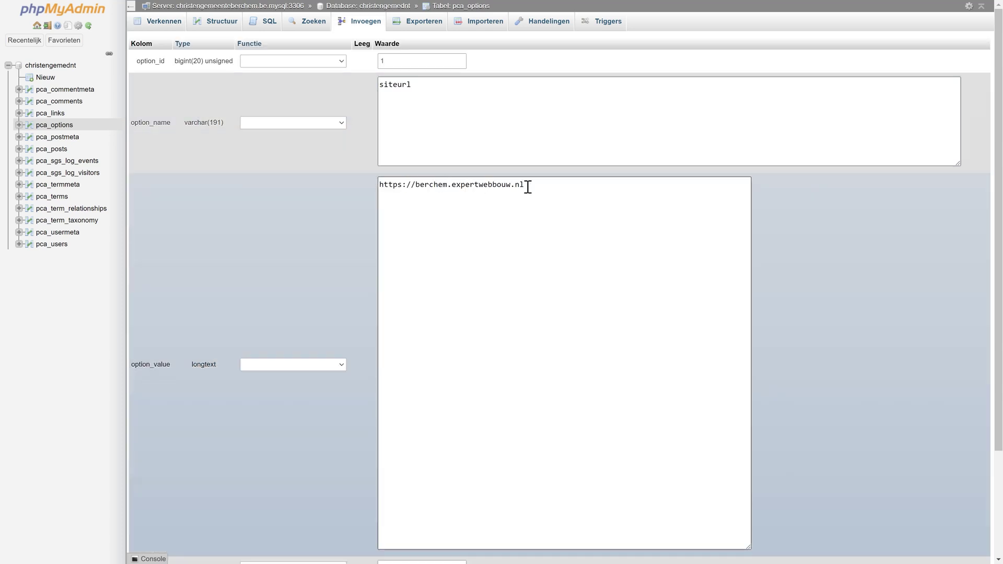
{"action": "mouse_move", "coordinate": [526, 184]}
{"action": "left_mouse_down"}
{"action": "mouse_move", "coordinate": [391, 188]}
{"action": "mouse_move", "coordinate": [520, 200]}
{"action": "mouse_move", "coordinate": [379, 184]}
{"action": "left_mouse_up"}
{"action": "key", "text": "ctrl+v"}
{"action": "right_click", "coordinate": [417, 184]}
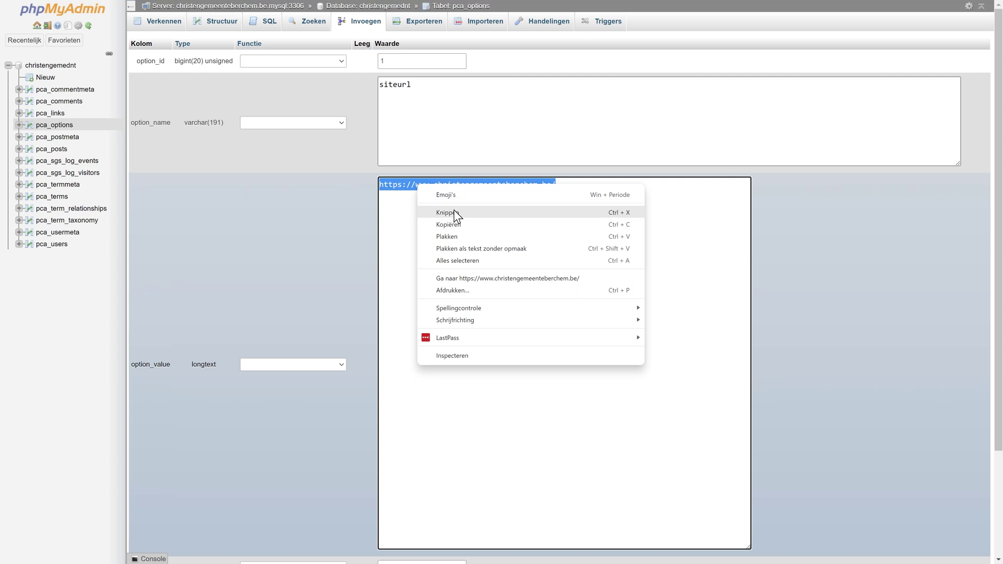
{"action": "left_click", "coordinate": [497, 184]}
{"action": "scroll", "coordinate": [892, 470], "scroll_direction": "down", "scroll_amount": 2}
{"action": "left_click", "coordinate": [964, 459]}
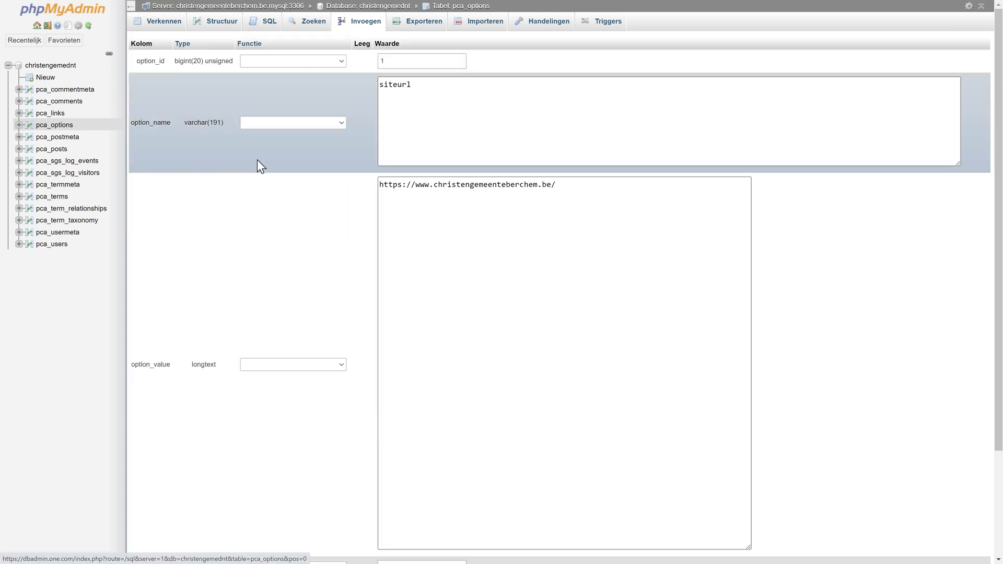
{"action": "scroll", "coordinate": [304, 258], "scroll_direction": "down", "scroll_amount": 2}
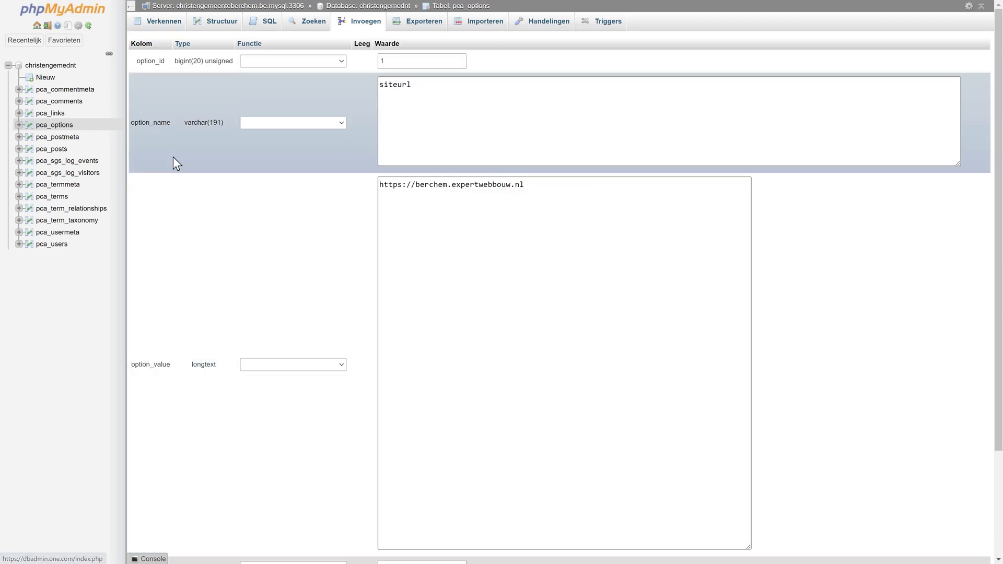
{"action": "left_click_drag", "start_coordinate": [550, 183], "coordinate": [385, 203]}
{"action": "key", "text": "ctrl+v"}
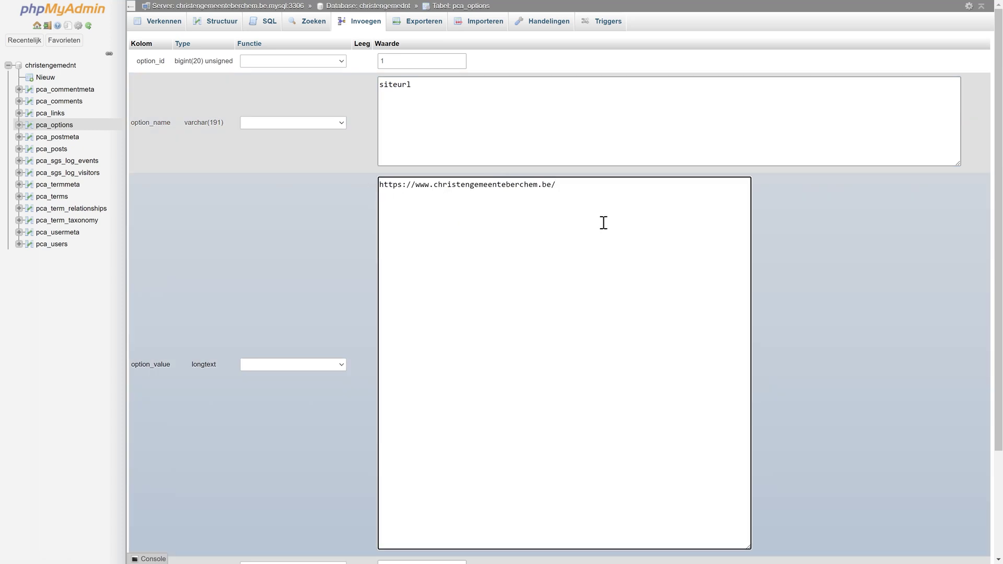
{"action": "scroll", "coordinate": [596, 223], "scroll_direction": "down", "scroll_amount": 2}
{"action": "scroll", "coordinate": [595, 226], "scroll_direction": "down", "scroll_amount": 2}
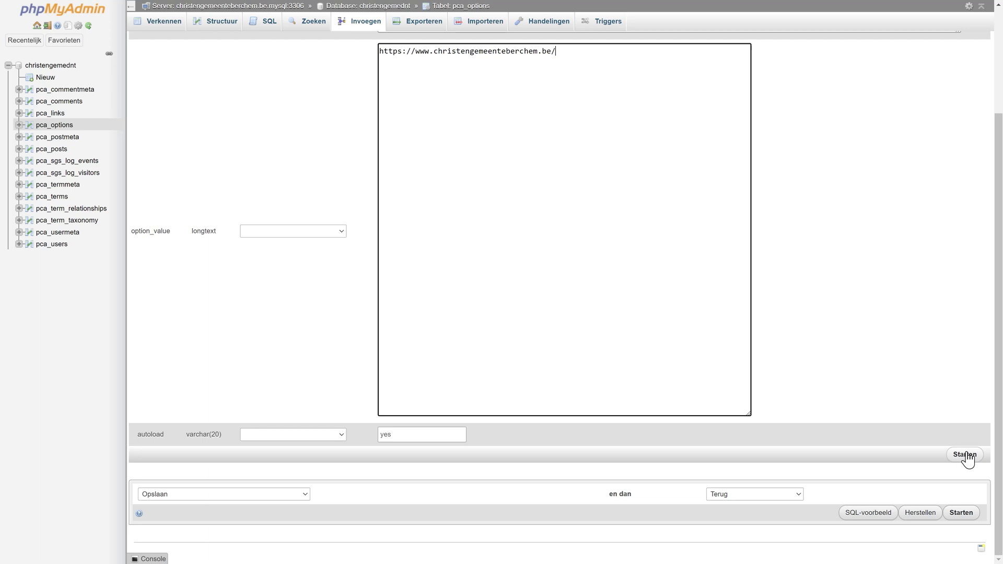
{"action": "left_click", "coordinate": [964, 456]}
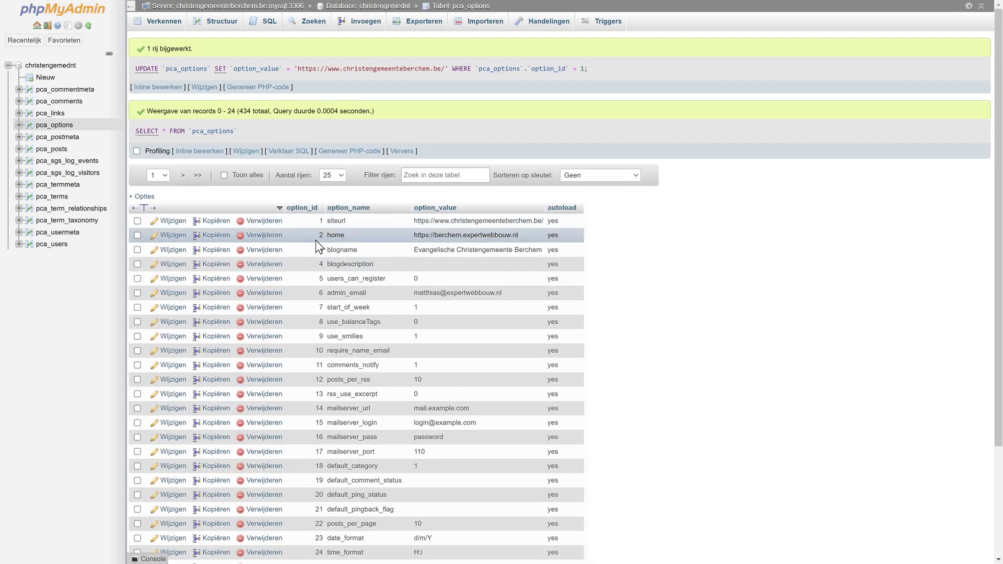
{"action": "left_click", "coordinate": [172, 235]}
{"action": "left_click_drag", "start_coordinate": [565, 185], "coordinate": [368, 202]}
{"action": "key", "text": "ctrl+v"}
{"action": "scroll", "coordinate": [872, 297], "scroll_direction": "down", "scroll_amount": 2}
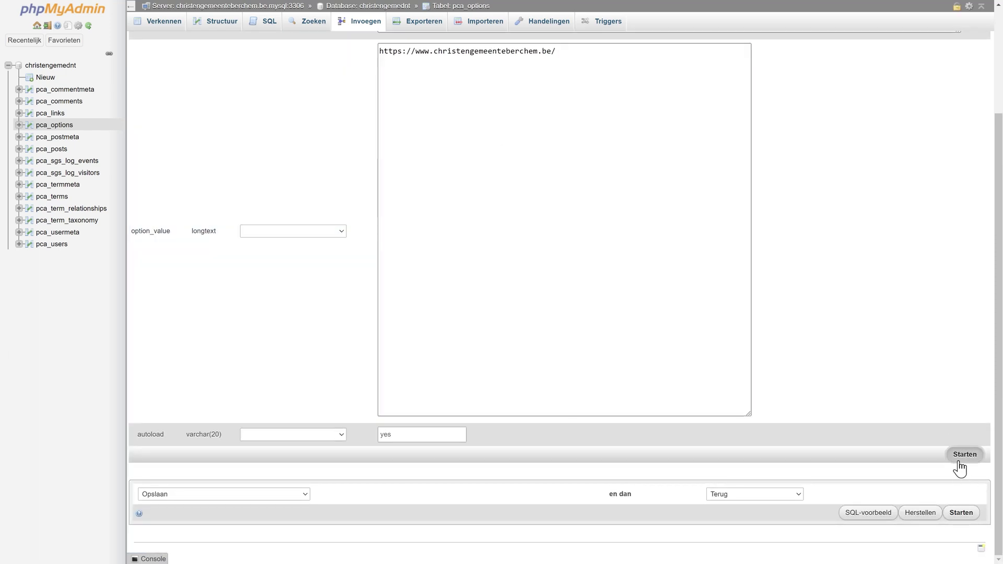
{"action": "left_click", "coordinate": [962, 459]}
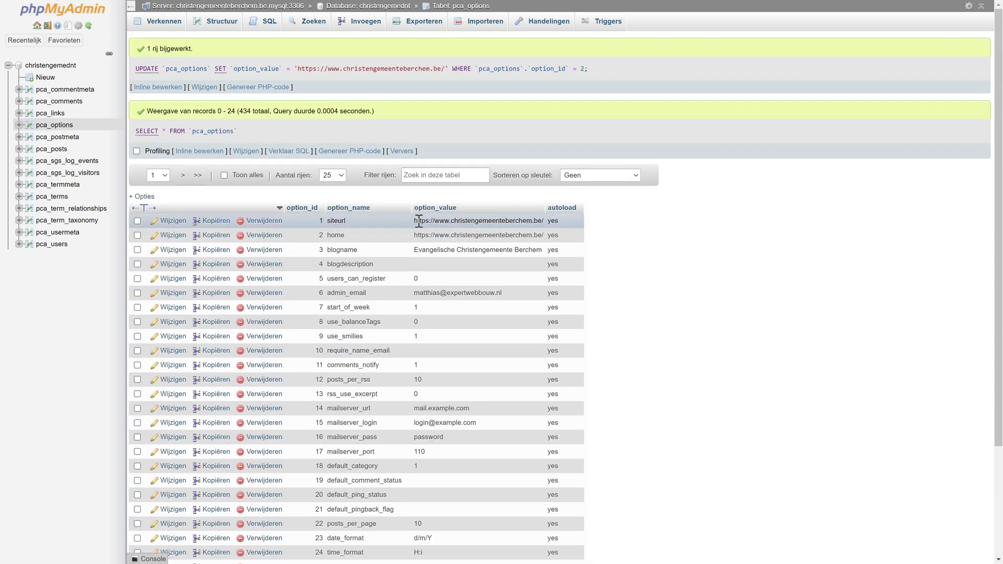
{"action": "left_click_drag", "start_coordinate": [418, 235], "coordinate": [540, 239]}
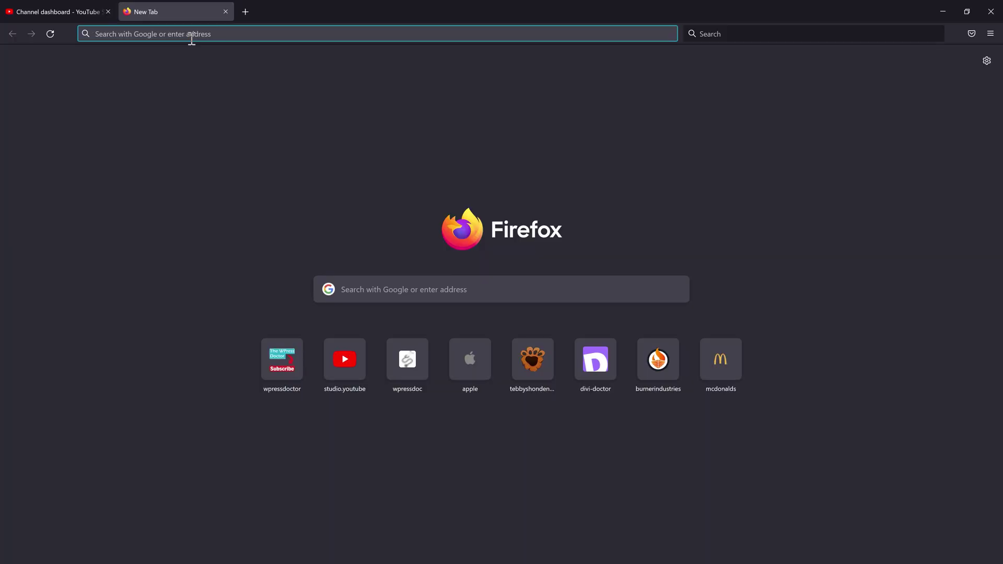
{"action": "type", "text": "christengemeenteberchem.be"}
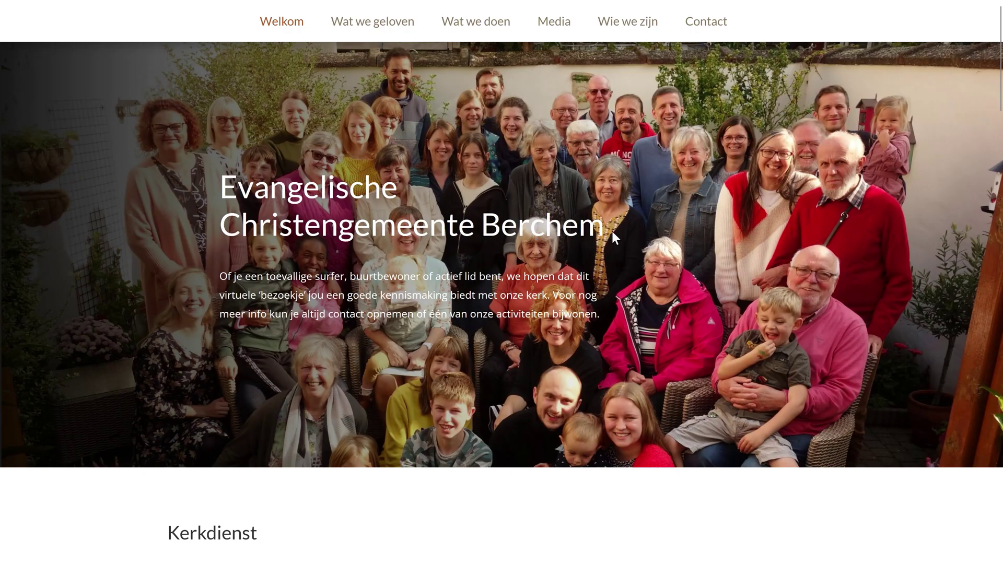
Browse the live site's Welkom and Wat we geloven pages
{"action": "middle_click", "coordinate": [612, 231]}
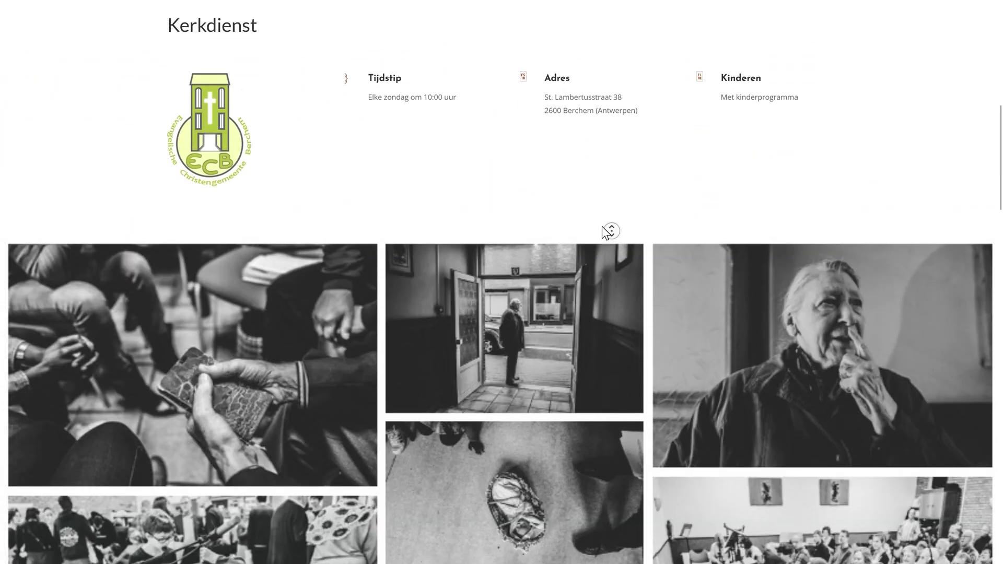
{"action": "middle_click", "coordinate": [602, 226]}
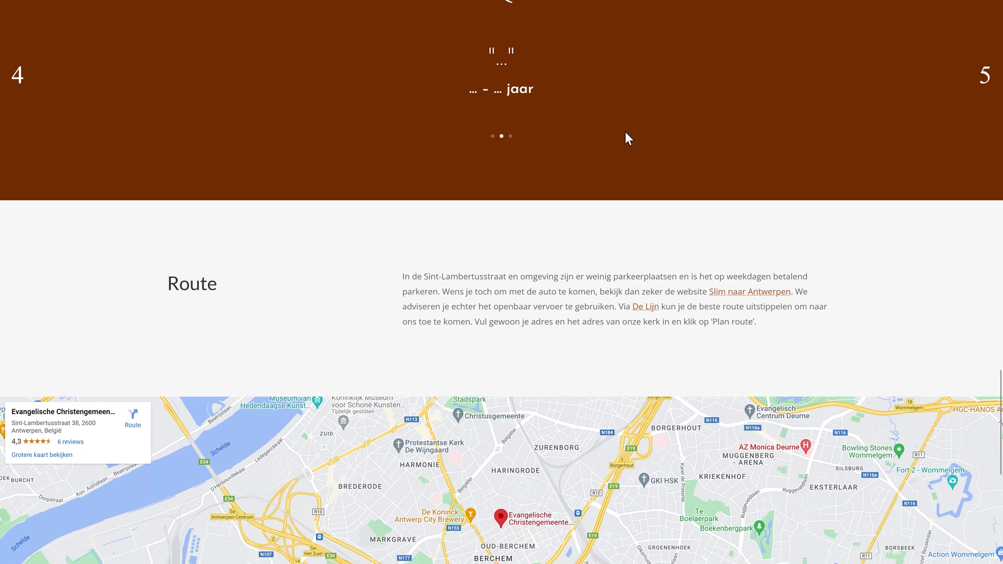
{"action": "middle_click", "coordinate": [625, 132]}
{"action": "scroll", "coordinate": [568, 158], "scroll_direction": "down", "scroll_amount": 3}
{"action": "scroll", "coordinate": [580, 186], "scroll_direction": "down", "scroll_amount": 3}
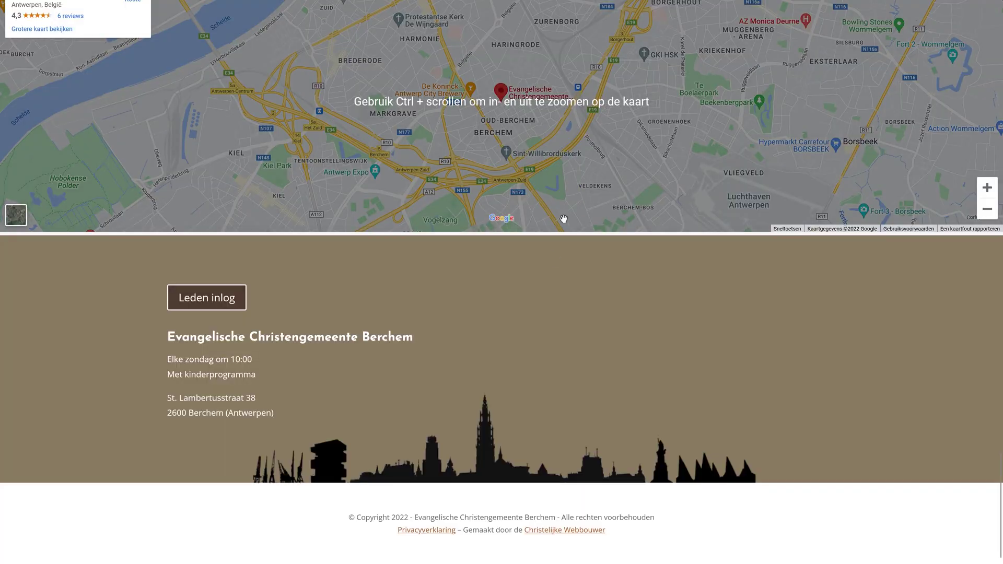
{"action": "middle_click", "coordinate": [556, 346]}
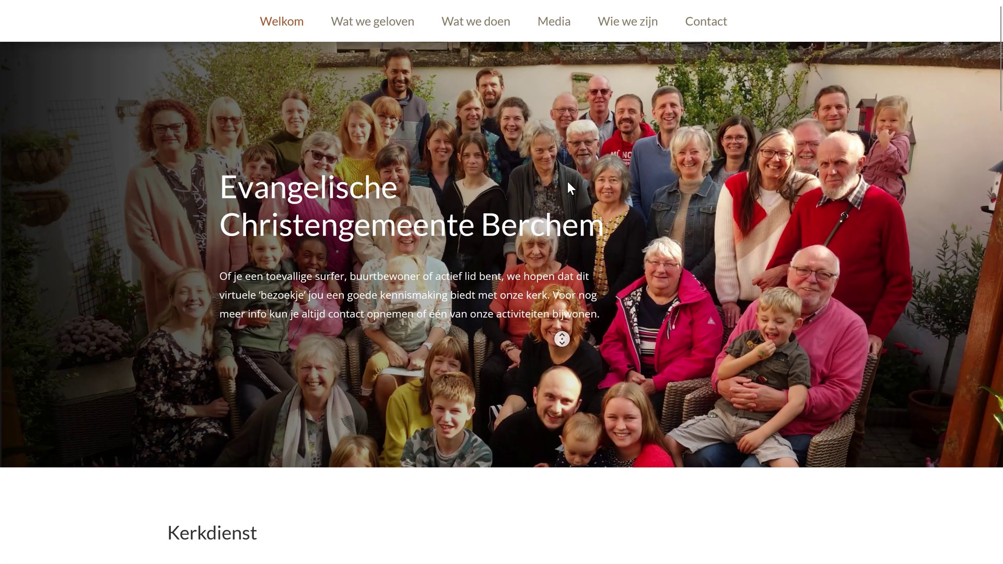
{"action": "left_click", "coordinate": [384, 23]}
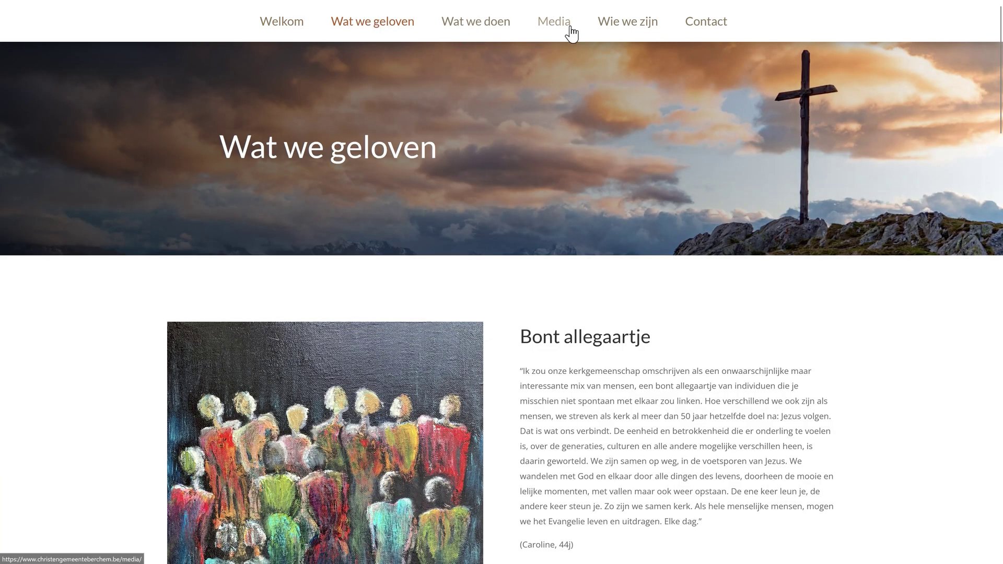
{"action": "scroll", "coordinate": [355, 295], "scroll_direction": "down", "scroll_amount": 3}
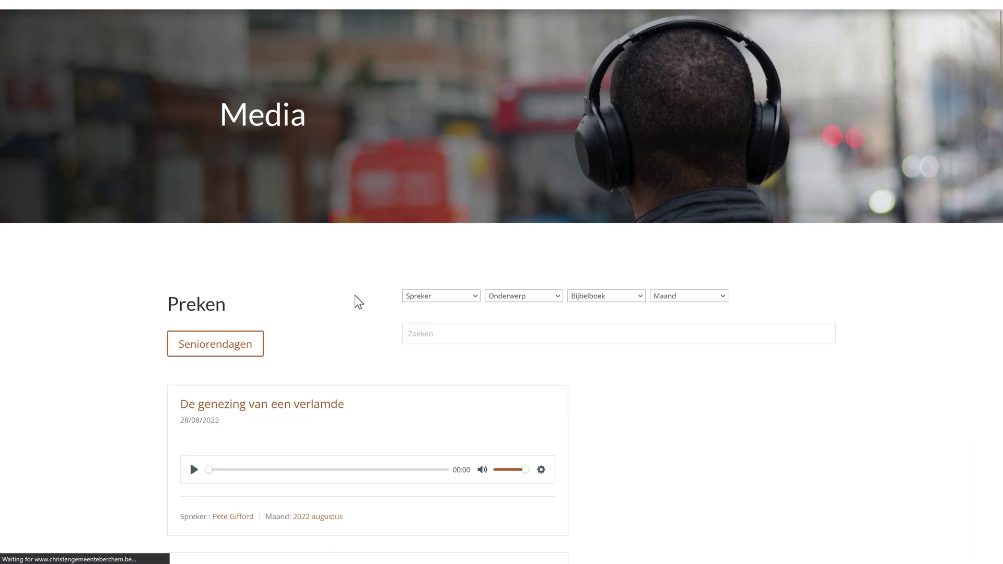
Play the latest sermon on the Media page and edit the address toward /wp-admin
{"action": "left_click", "coordinate": [194, 389]}
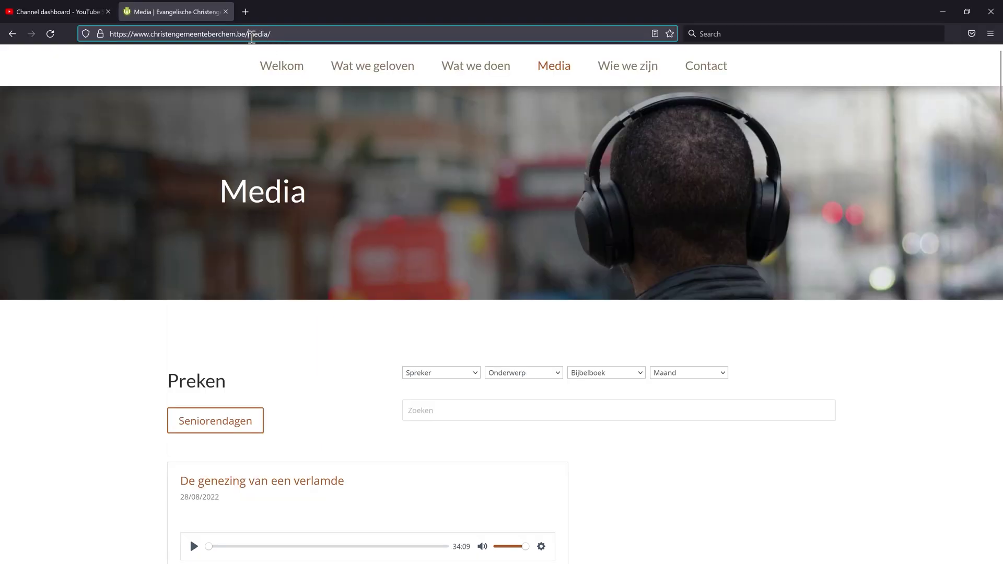
{"action": "left_click_drag", "start_coordinate": [251, 36], "coordinate": [302, 37]}
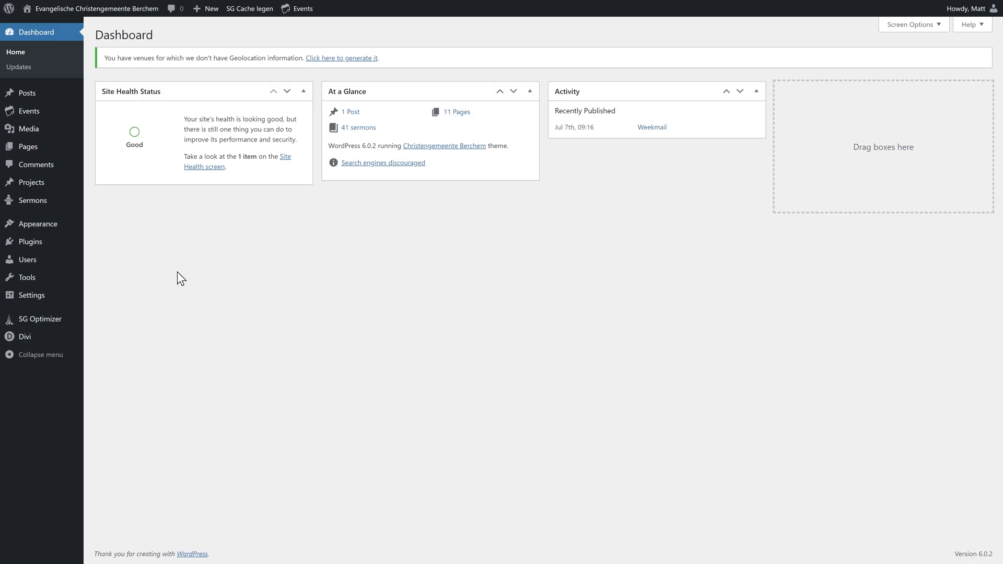
{"action": "mouse_move", "coordinate": [31, 294]}
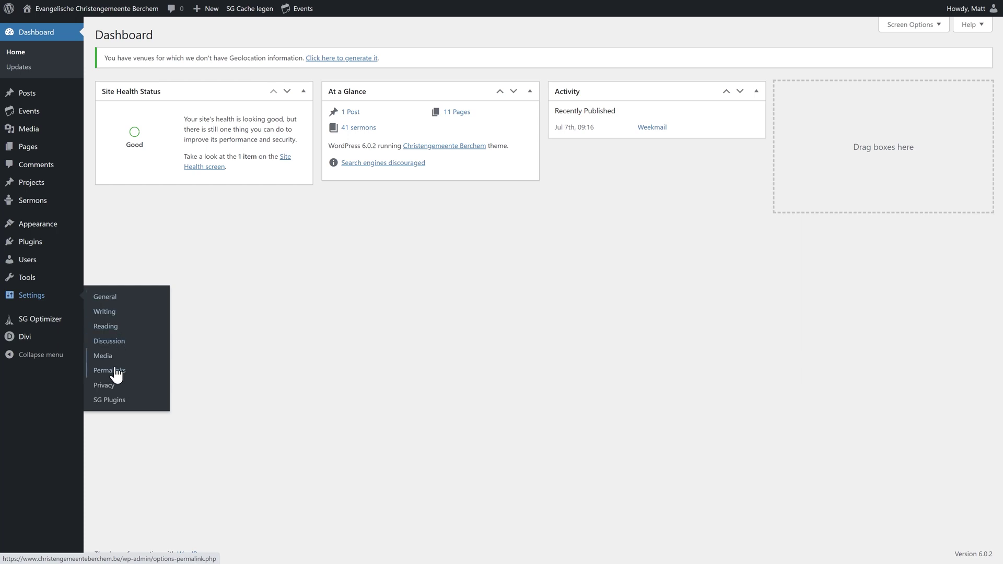
Re-save the permalink structure under Settings > Permalinks
{"action": "left_click", "coordinate": [118, 371]}
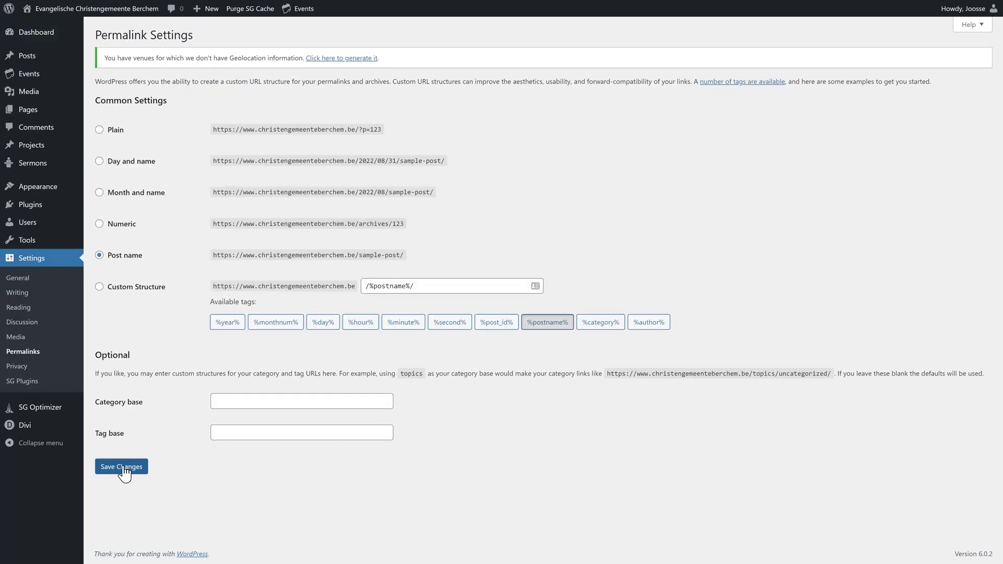
{"action": "left_click", "coordinate": [124, 469]}
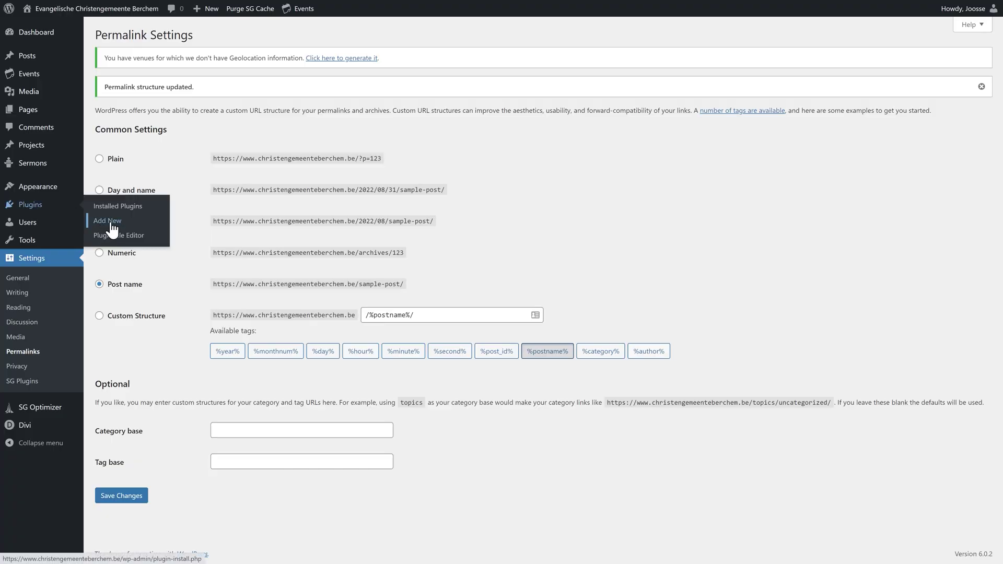
Install and activate the Better Search Replace plugin from the plugin directory
{"action": "left_click", "coordinate": [111, 228]}
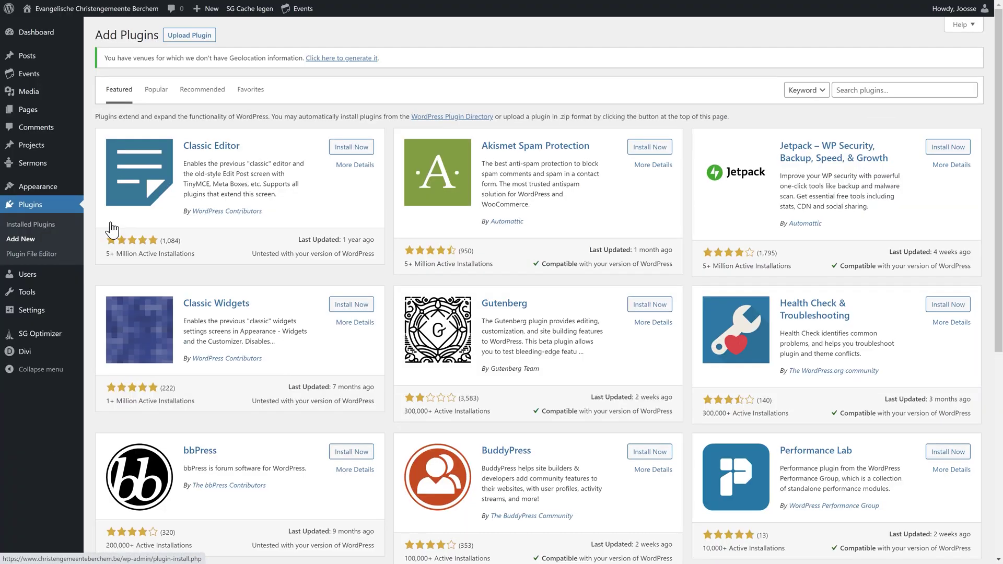
{"action": "left_click", "coordinate": [856, 90]}
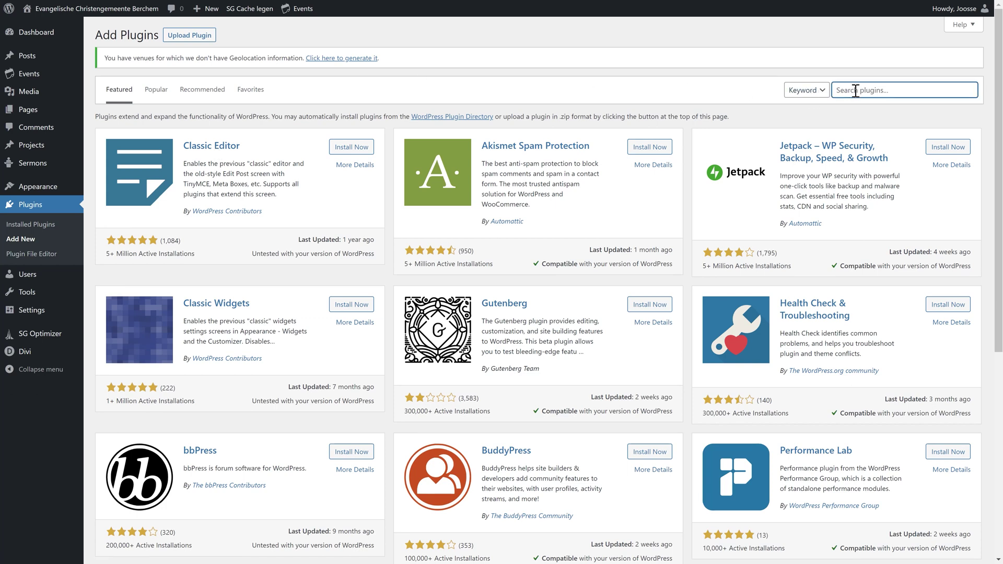
{"action": "type", "text": "better search and replace"}
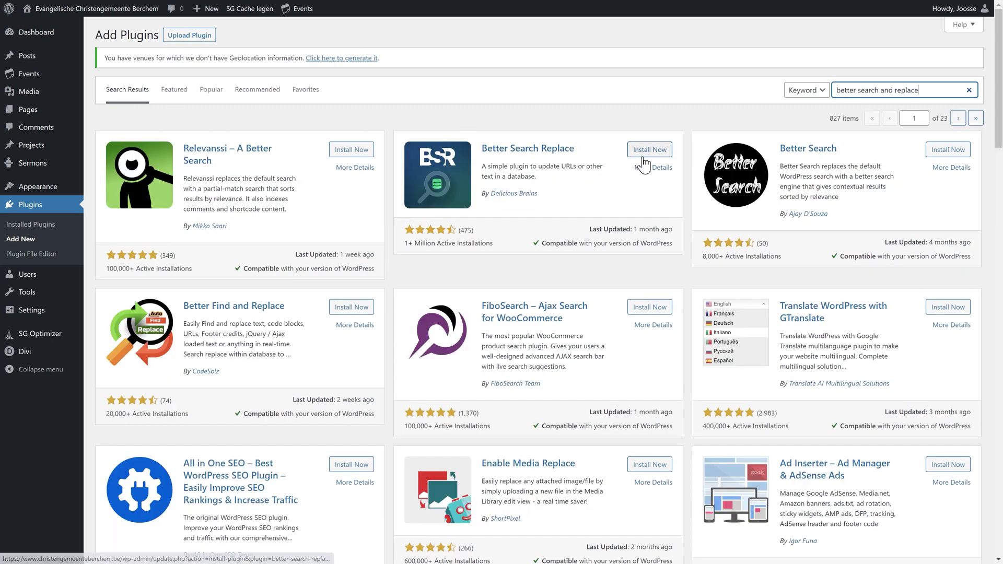
{"action": "left_click", "coordinate": [647, 149]}
{"action": "left_click", "coordinate": [649, 156]}
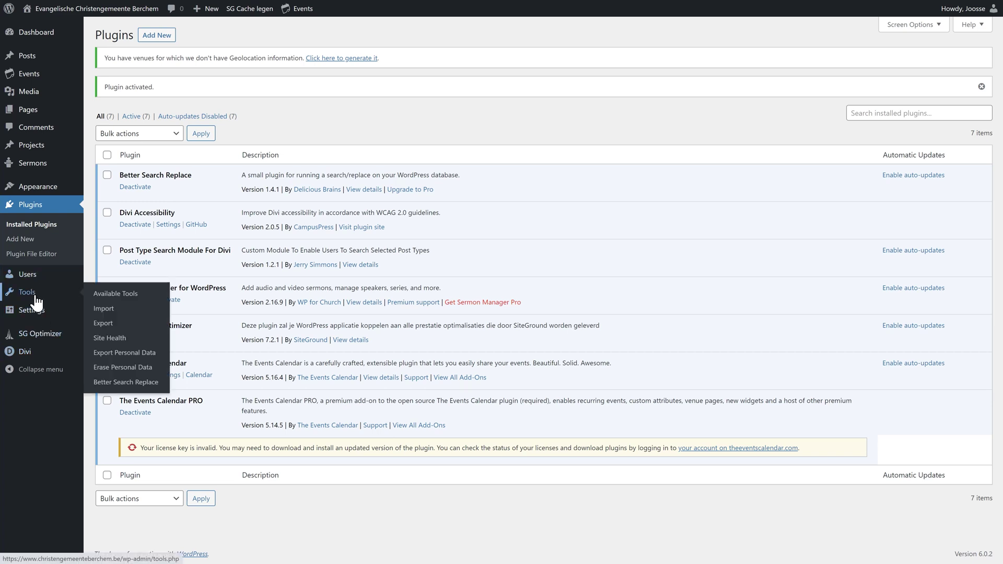
{"action": "left_click", "coordinate": [123, 382]}
{"action": "left_click", "coordinate": [213, 228]}
{"action": "type", "text": "berchem."}
{"action": "left_click_drag", "start_coordinate": [202, 230], "coordinate": [119, 240]}
{"action": "key", "text": "BackSpace"}
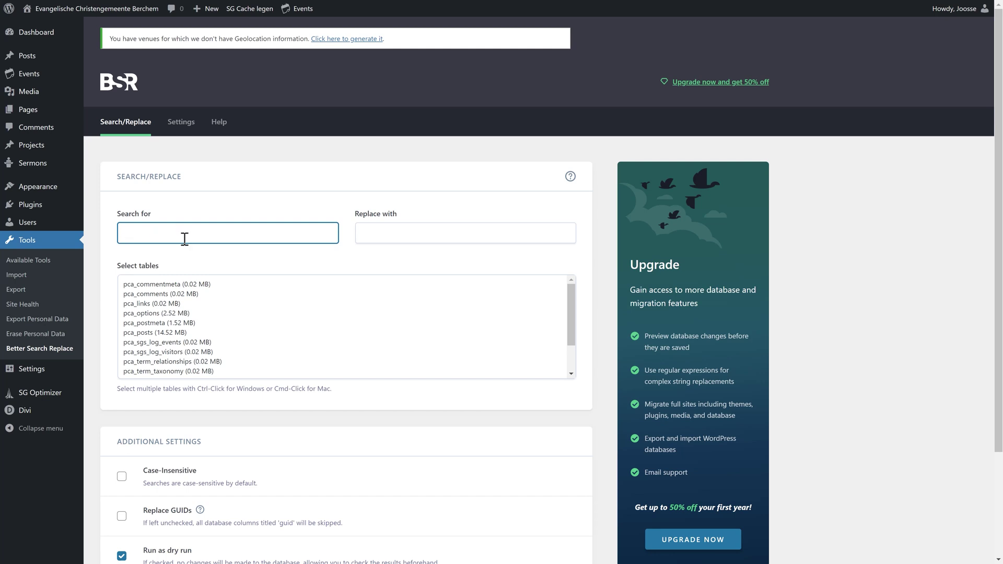
{"action": "left_click", "coordinate": [389, 236]}
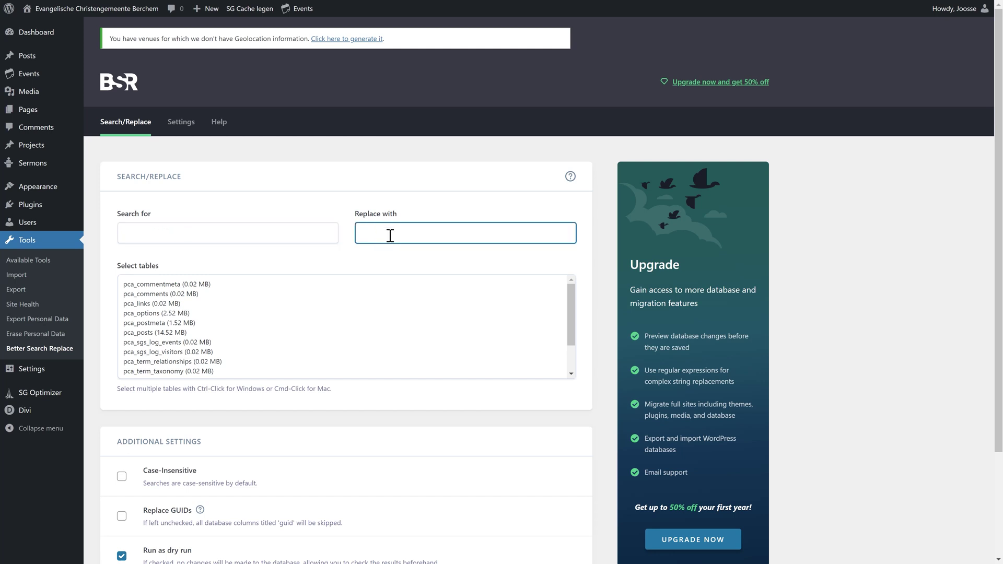
{"action": "left_click", "coordinate": [240, 240]}
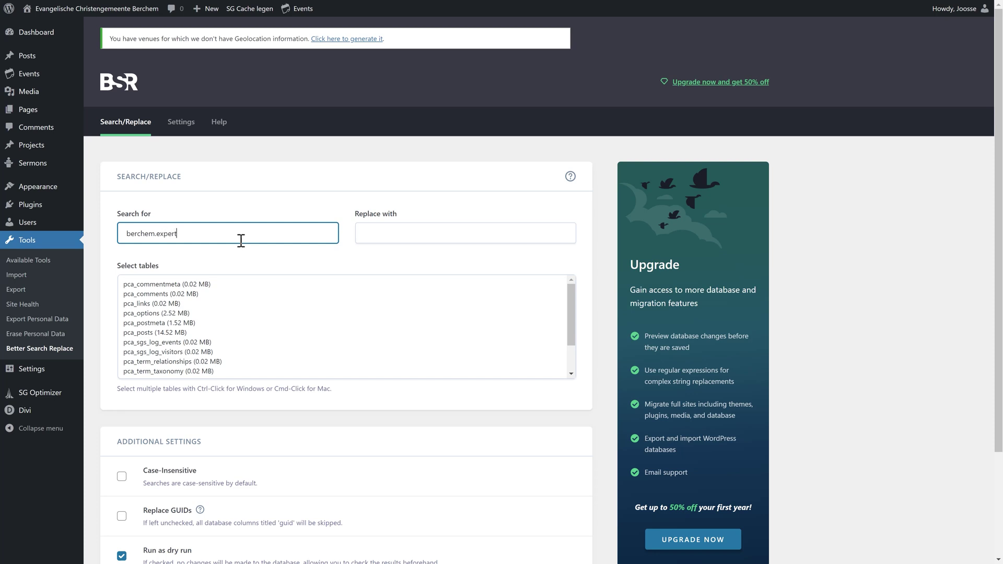
{"action": "key", "text": "Tab"}
{"action": "type", "text": "www.christengemeenteberchem.be"}
{"action": "triple_click", "coordinate": [419, 233]}
{"action": "left_click", "coordinate": [428, 242]}
{"action": "left_click", "coordinate": [428, 260]}
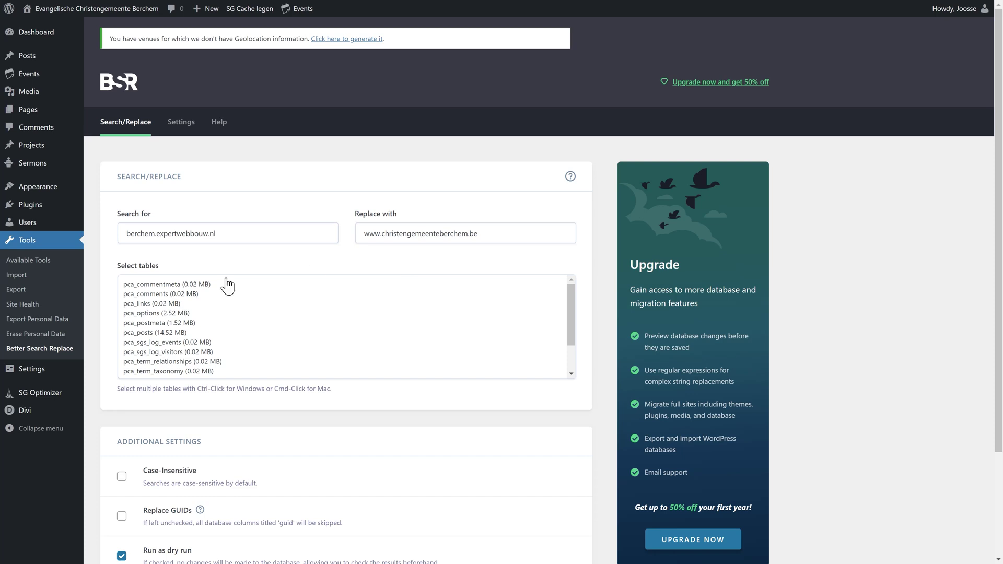
Select all 14 tables, run the live search/replace and check the 494 updated cells in the results
{"action": "left_click", "coordinate": [190, 287]}
{"action": "scroll", "coordinate": [568, 314], "scroll_direction": "down", "scroll_amount": 2}
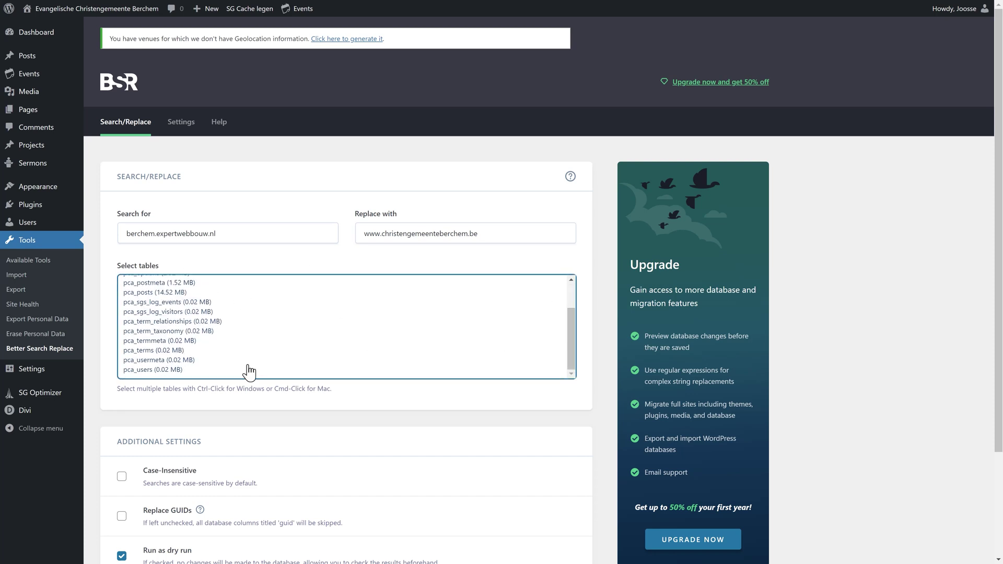
{"action": "left_click", "coordinate": [170, 370], "text": "shift"}
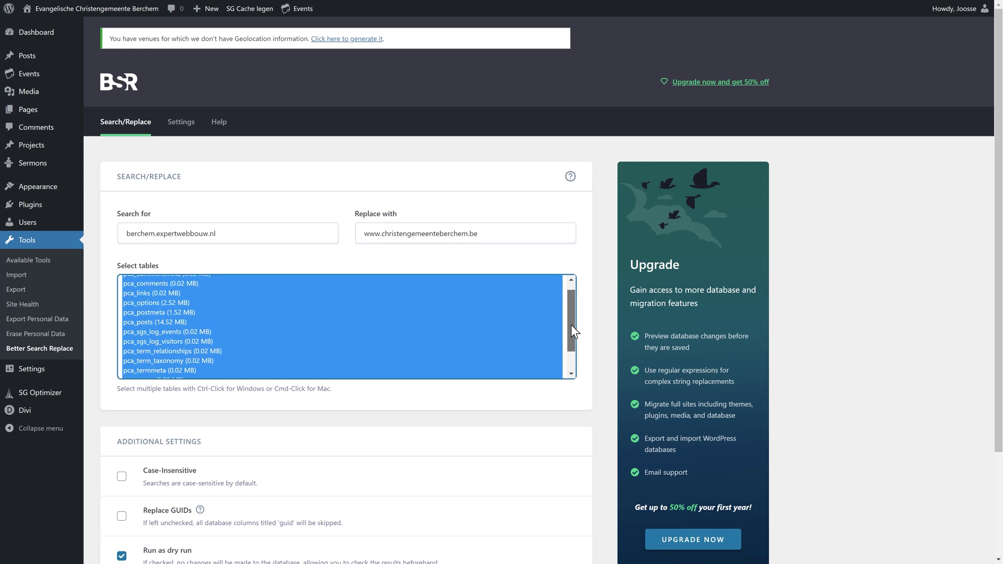
{"action": "left_click_drag", "start_coordinate": [571, 325], "coordinate": [573, 357]}
{"action": "middle_click", "coordinate": [417, 416]}
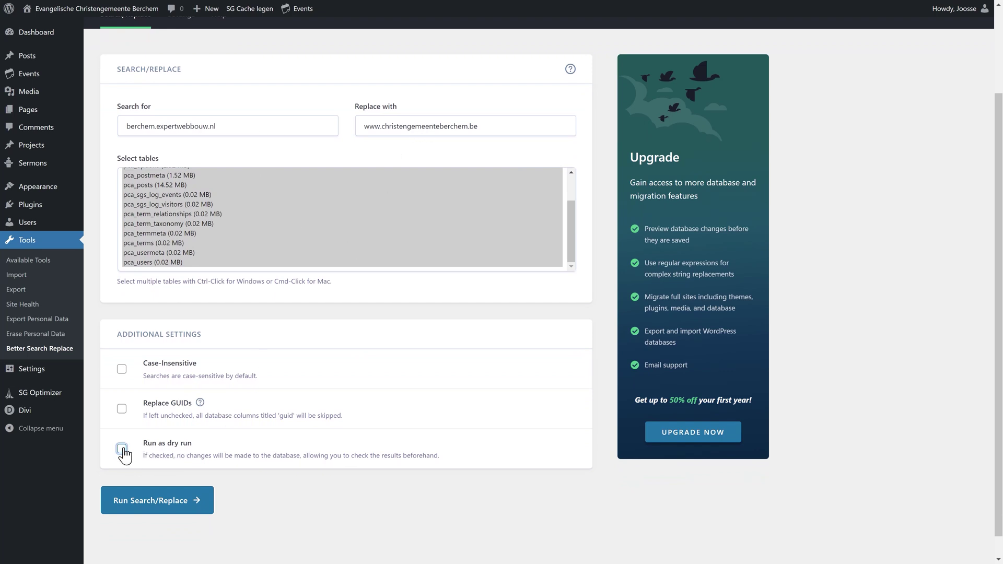
{"action": "left_click", "coordinate": [170, 509]}
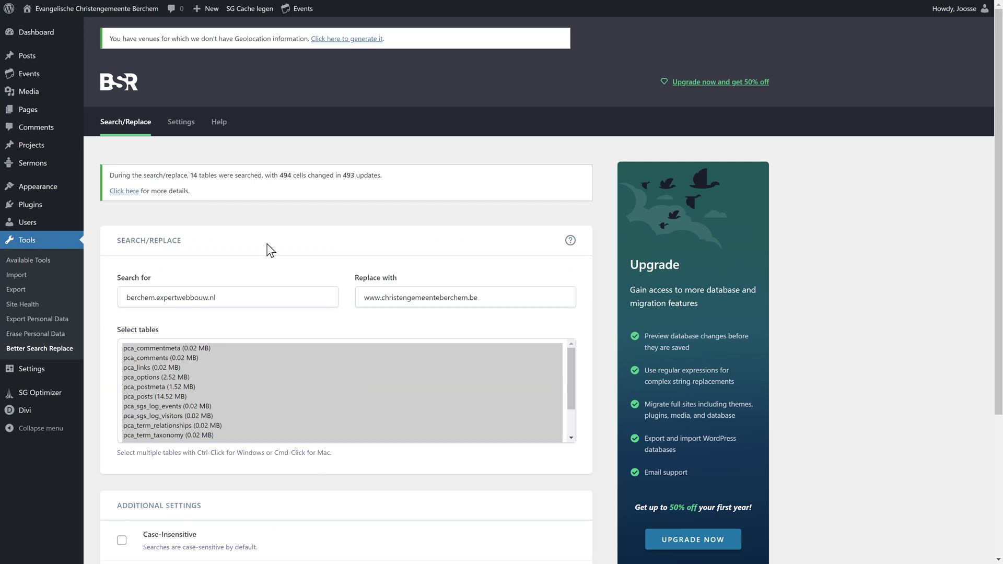
{"action": "left_click_drag", "start_coordinate": [378, 176], "coordinate": [354, 175]}
{"action": "left_click", "coordinate": [373, 179]}
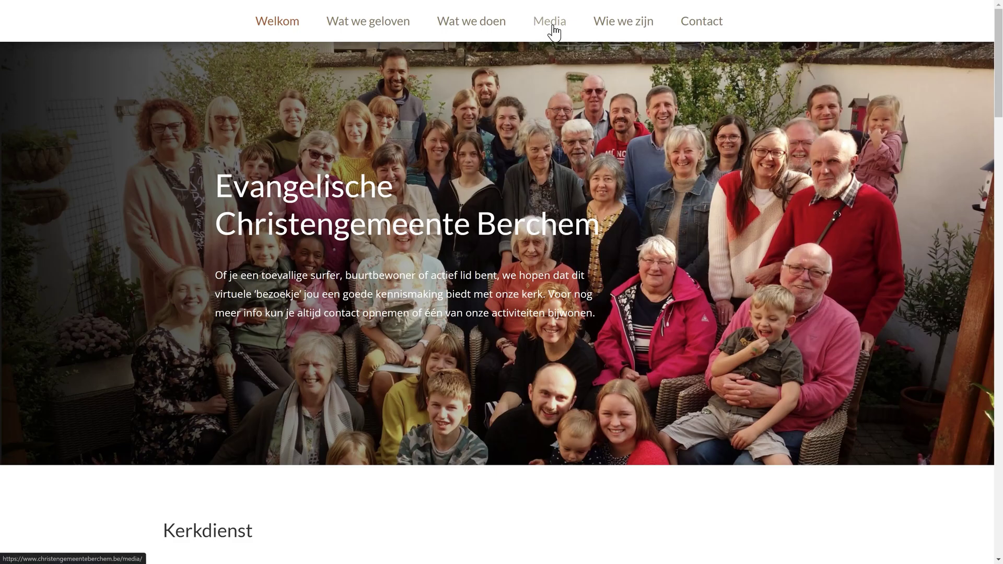
Play the latest sermon on the live Media page and view the homepage down to the route map
{"action": "left_click", "coordinate": [548, 23]}
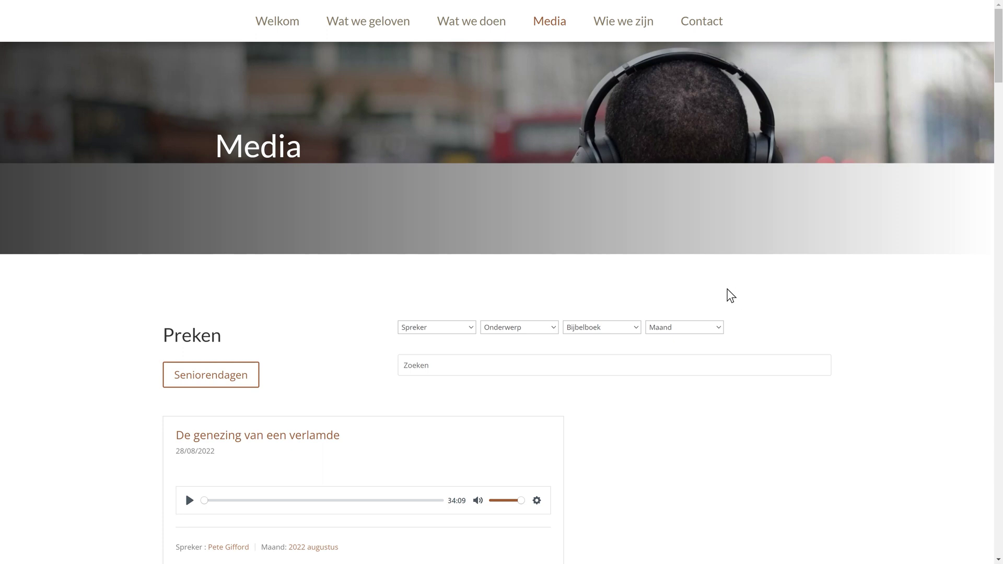
{"action": "right_click", "coordinate": [560, 131]}
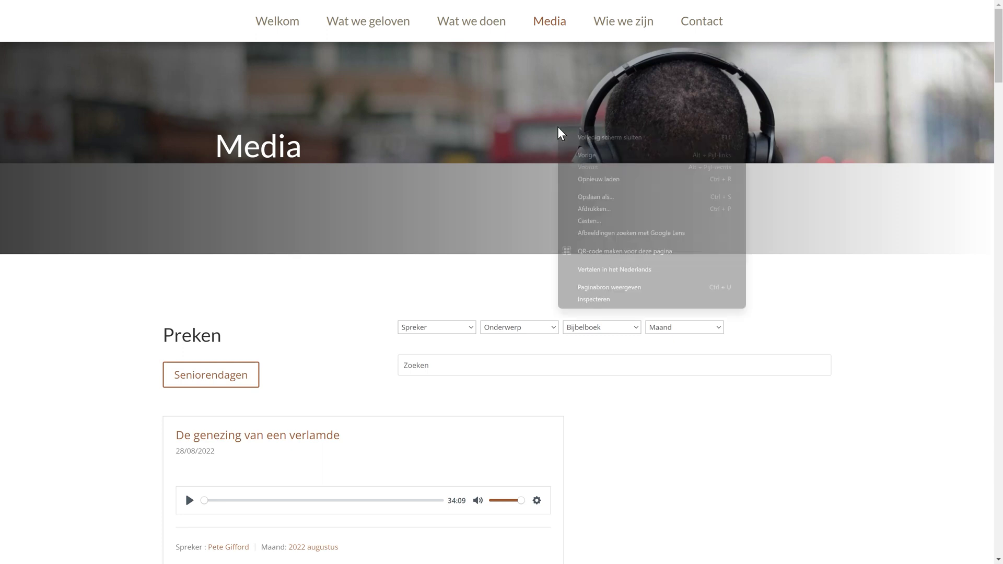
{"action": "left_click", "coordinate": [610, 305]}
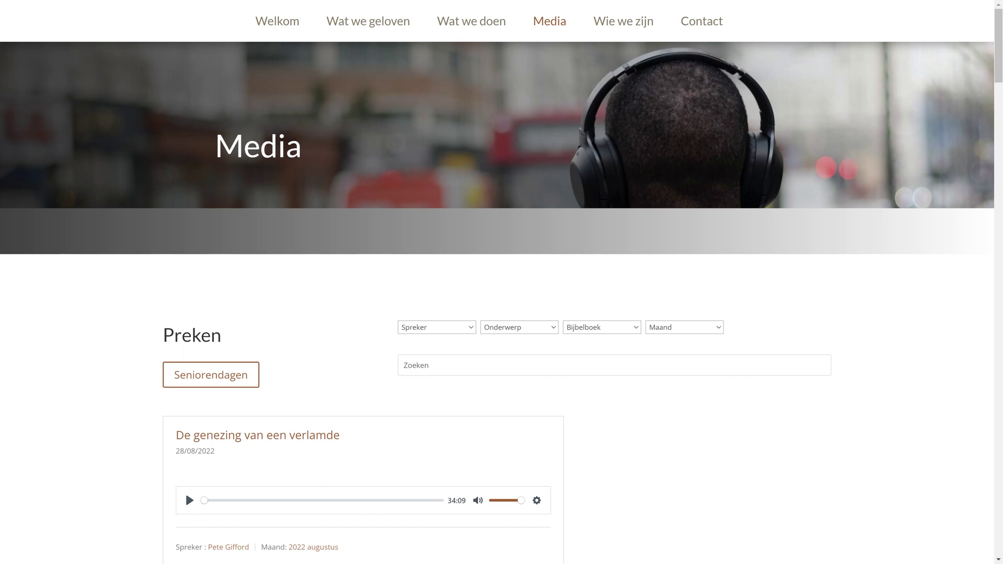
{"action": "left_click", "coordinate": [189, 500]}
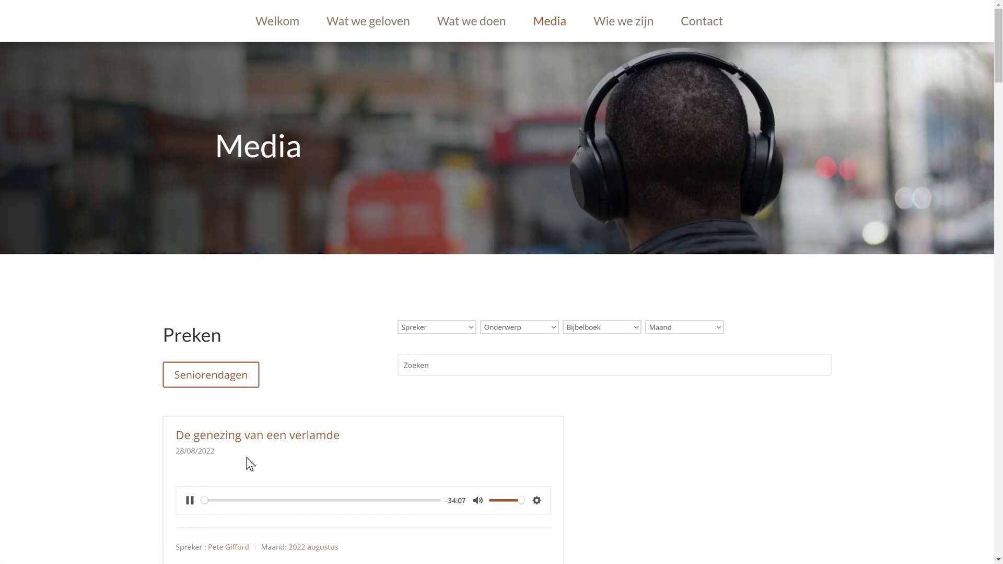
{"action": "left_click", "coordinate": [452, 501]}
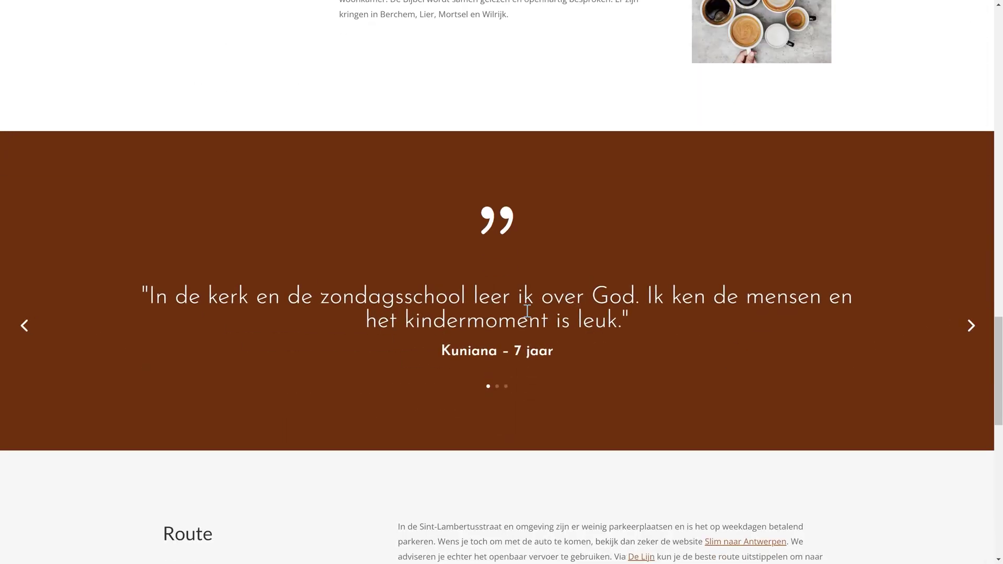
{"action": "middle_click", "coordinate": [531, 301]}
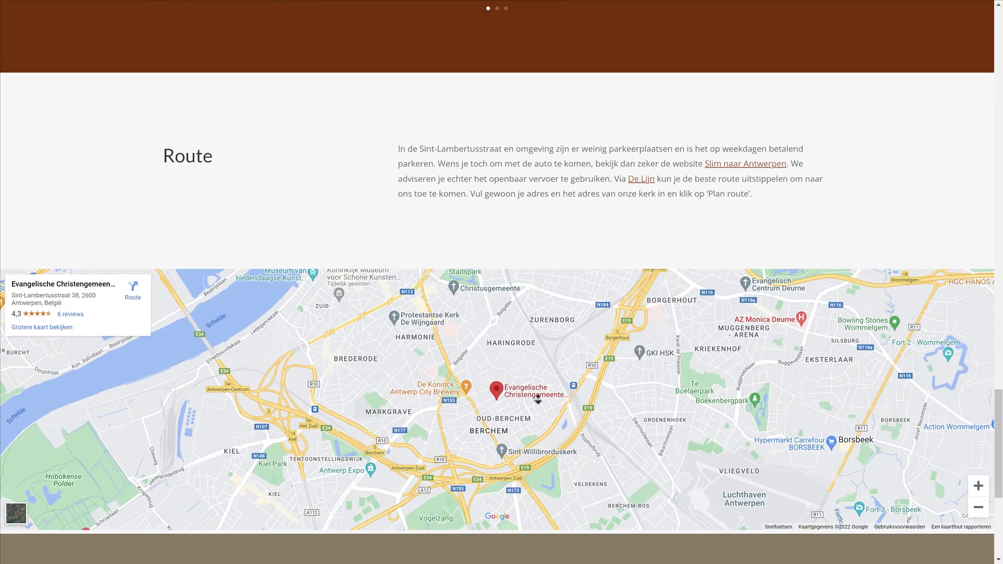